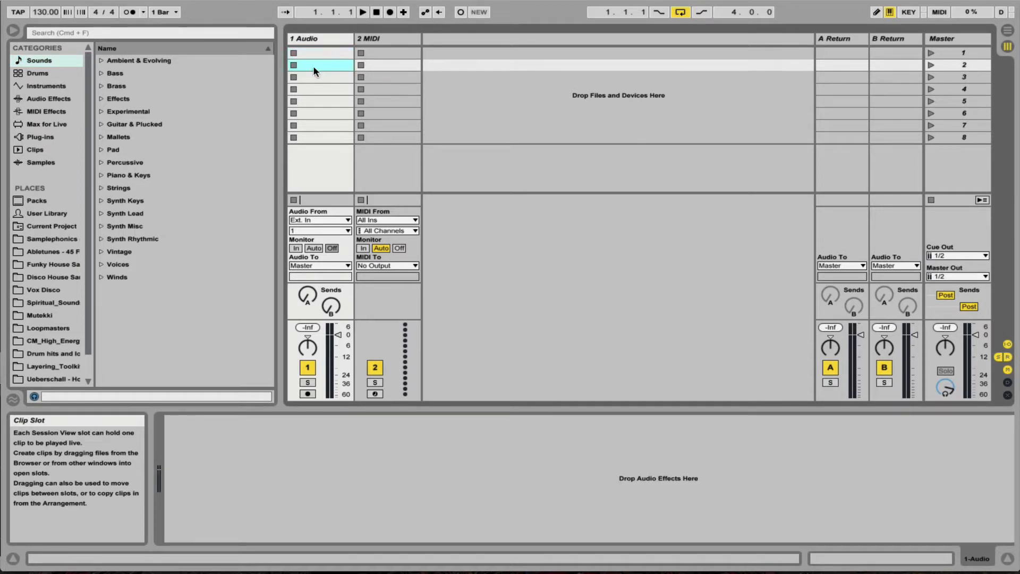
left_click(314, 79)
left_click(314, 53)
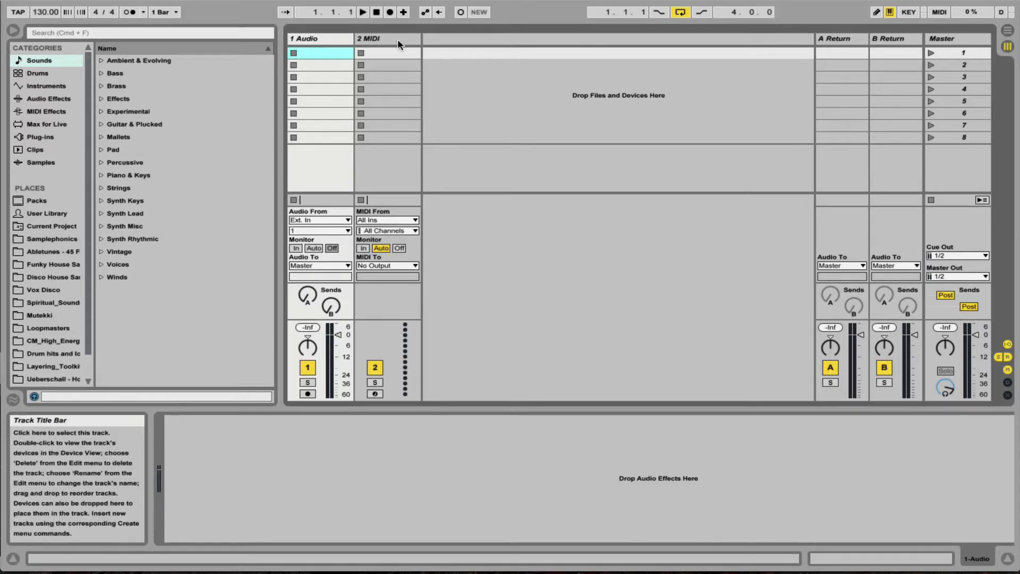
left_click(323, 38)
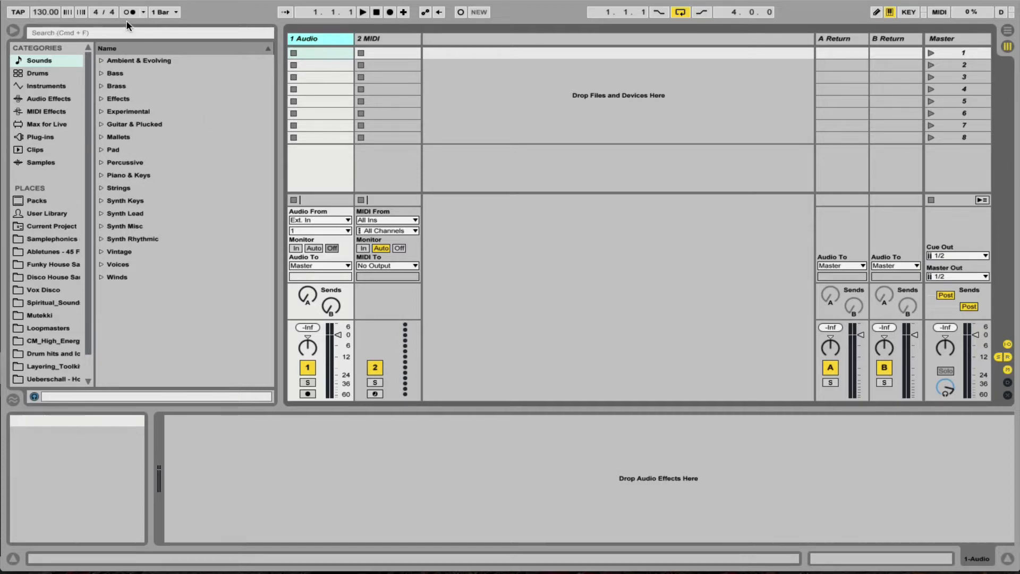
- Search the browser's Clips category for "drum loop"
left_click(79, 32)
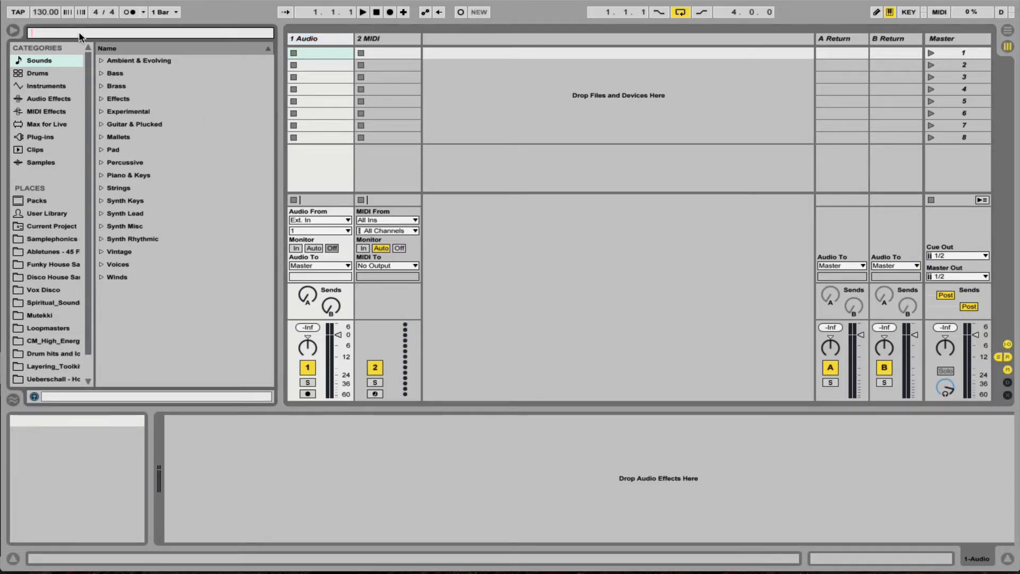
type("drum loop")
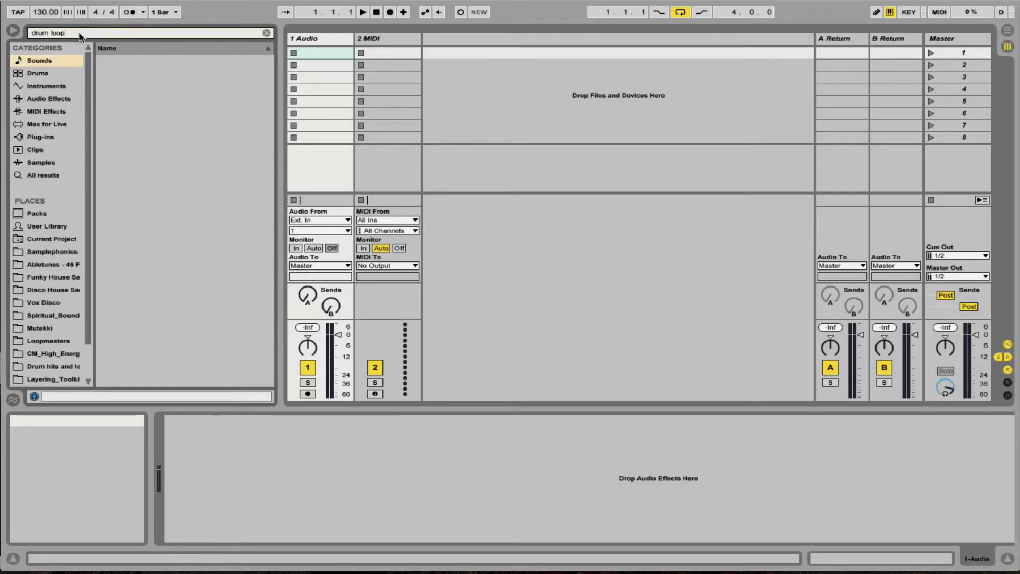
left_click(34, 150)
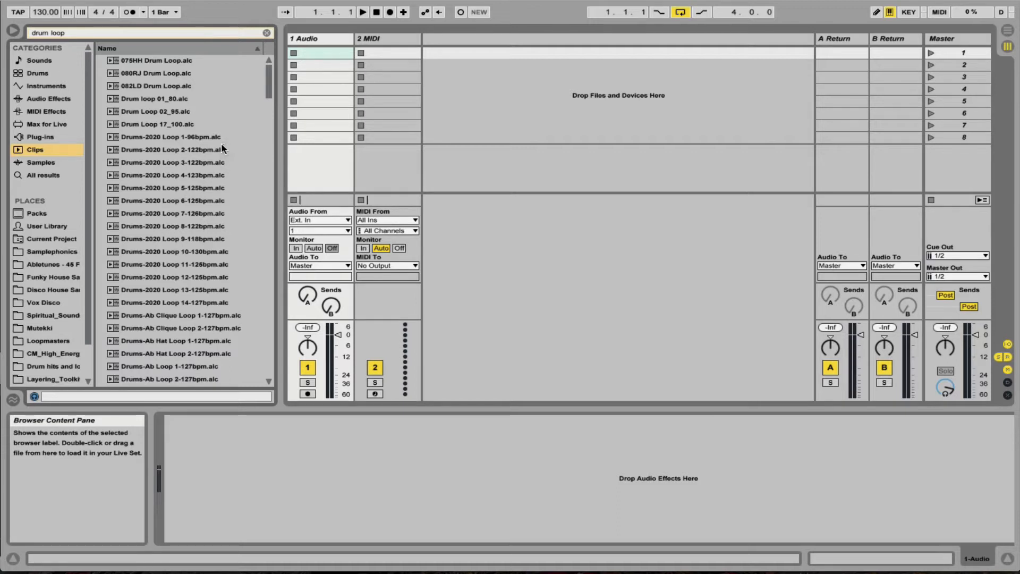
- Load HTF DrumLoop.alc into the first clip slot of the 1 Audio track
scroll(164, 243, "down", 15)
scroll(164, 243, "down", 10)
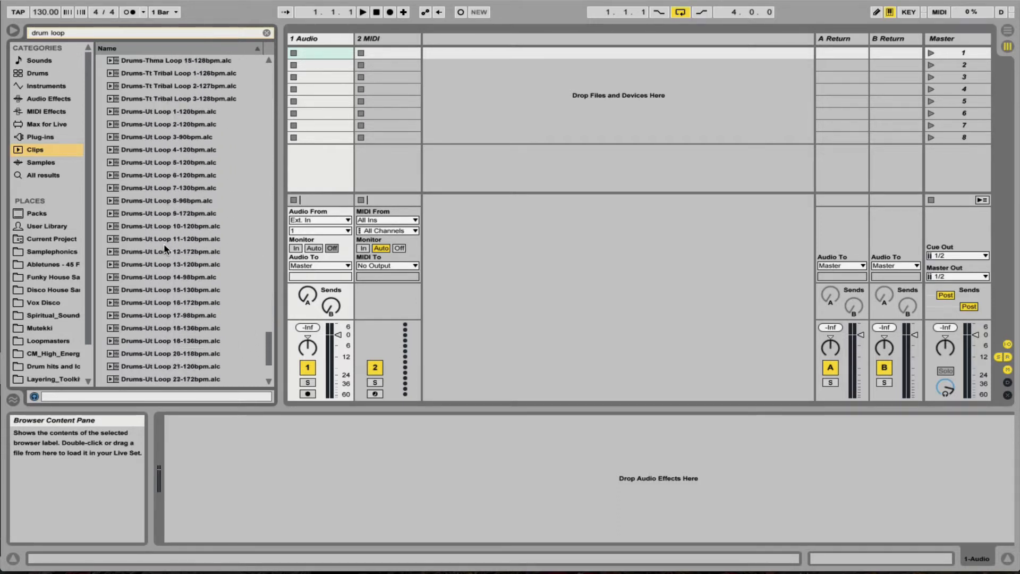
left_click(151, 355)
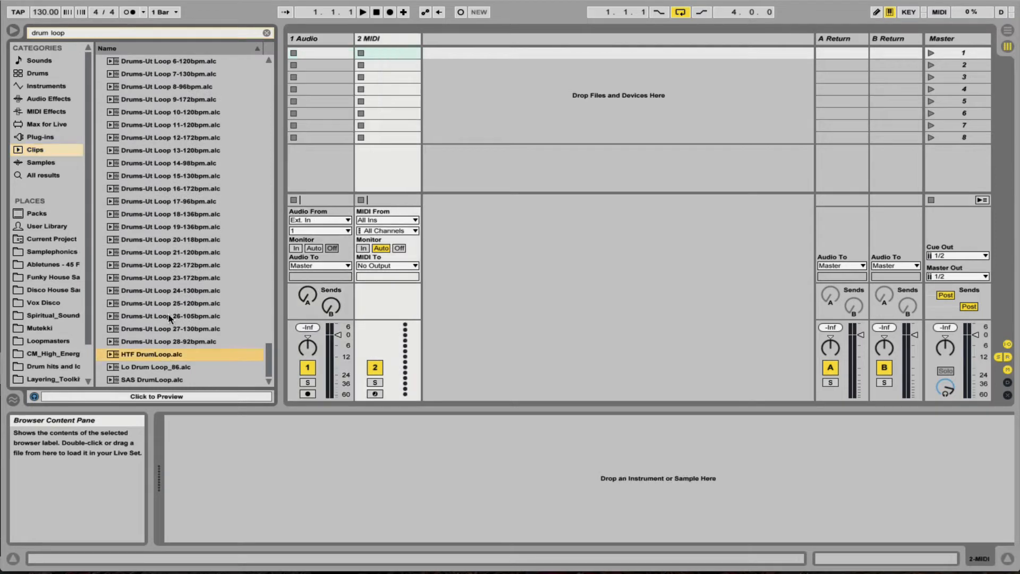
left_click_drag(261, 114, 320, 56)
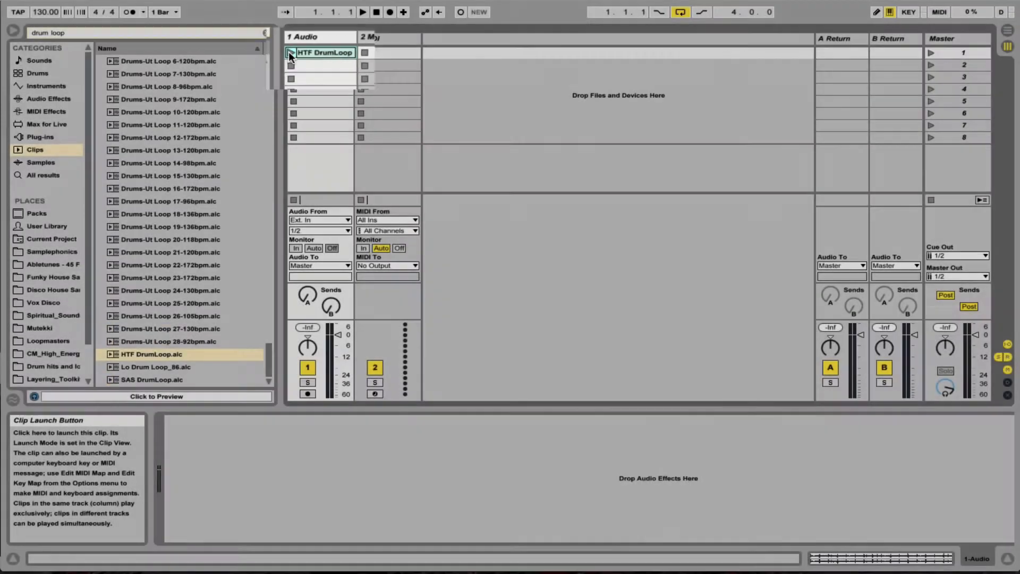
- Play the HTF DrumLoop clip briefly, stop playback and open the clip's sample display
left_click(294, 53)
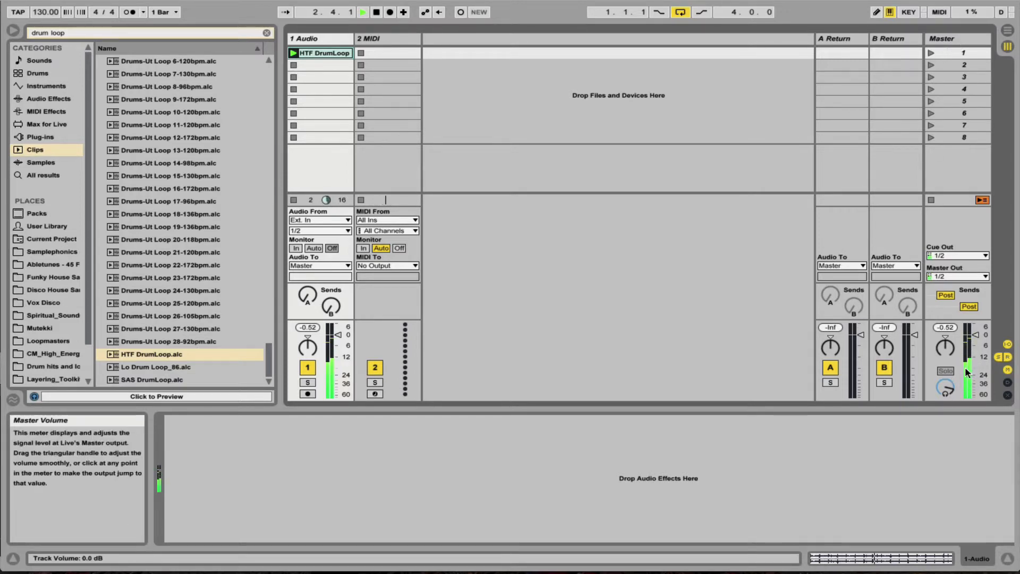
key("space")
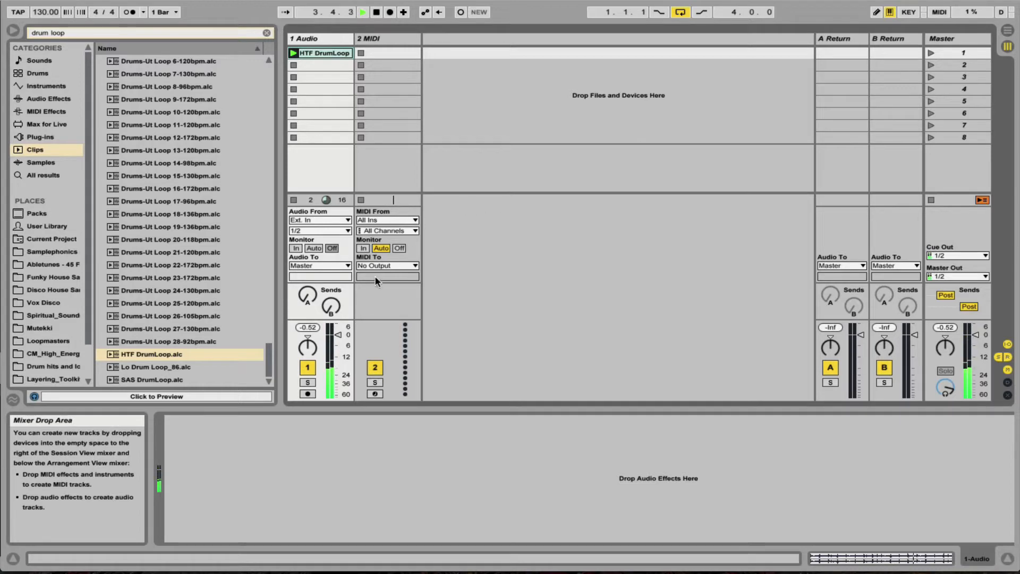
double_click(321, 53)
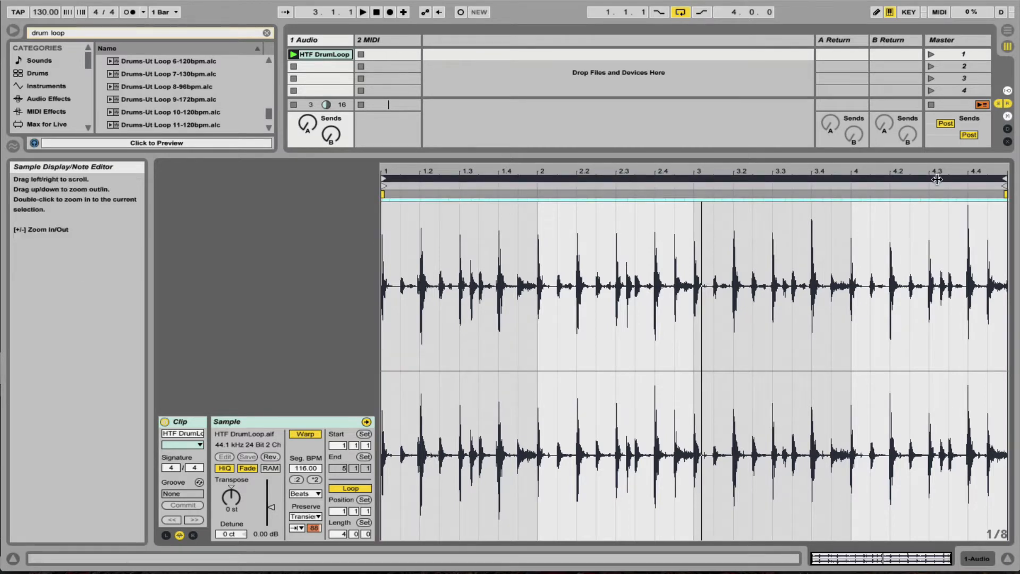
- Play the drum clip while examining its loop brace in the sample display, and stop playback
mouse_move(820, 198)
key("space")
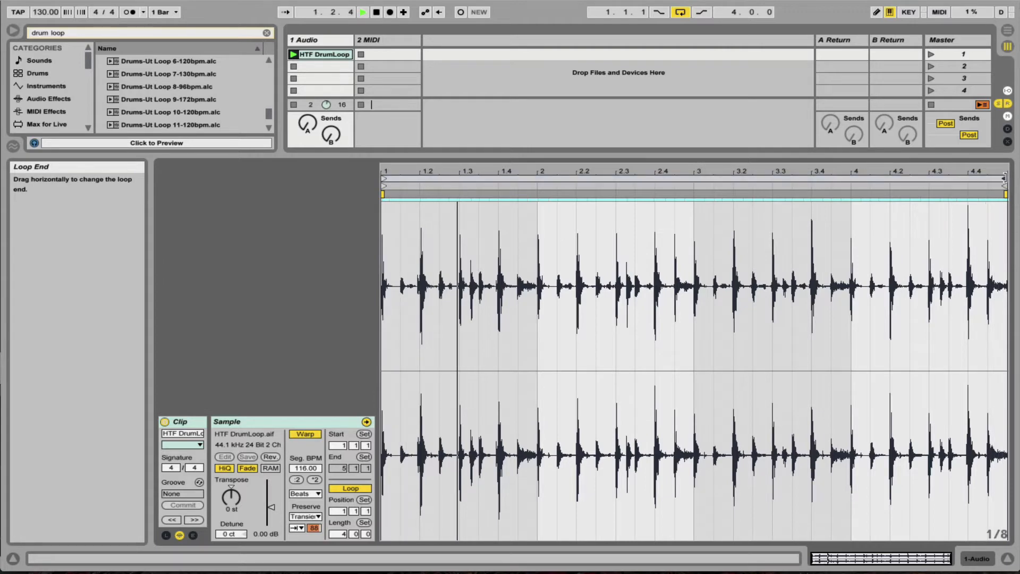
mouse_move(1004, 179)
left_mouse_down()
mouse_move(558, 187)
mouse_move(400, 210)
mouse_move(1003, 192)
left_mouse_up()
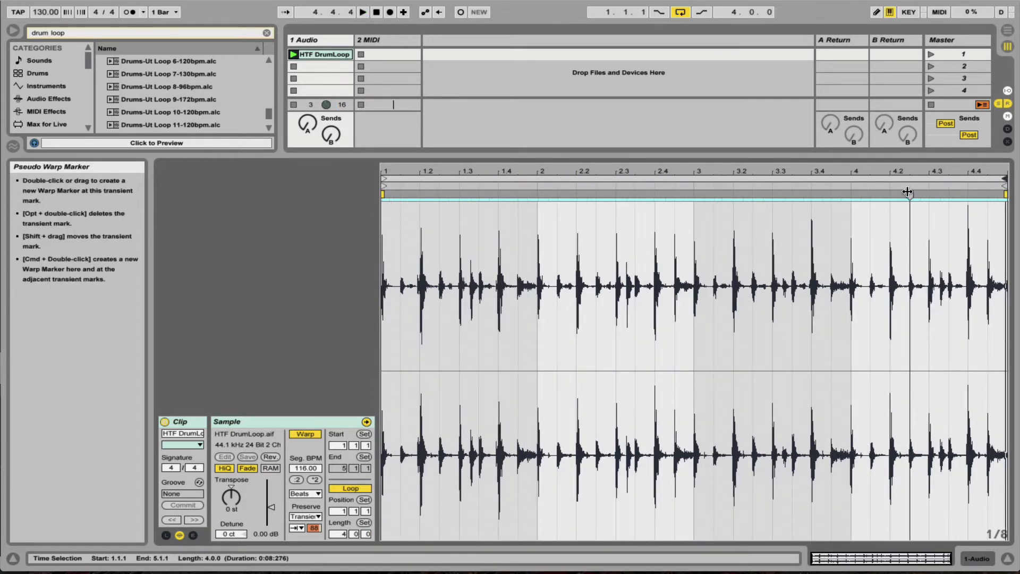
key("space")
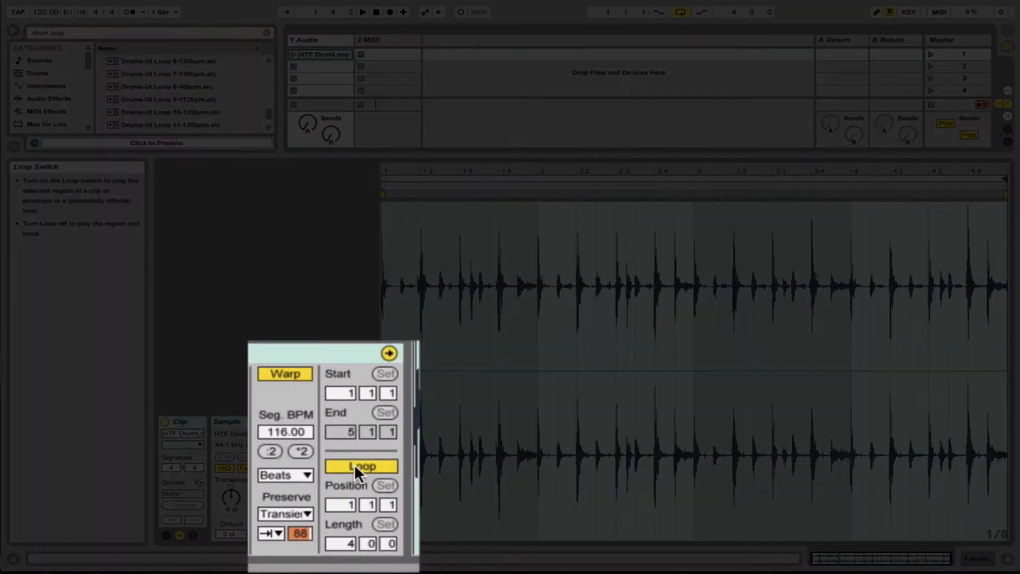
- Turn looping off for the HTF DrumLoop clip and turn it back on
left_click(350, 488)
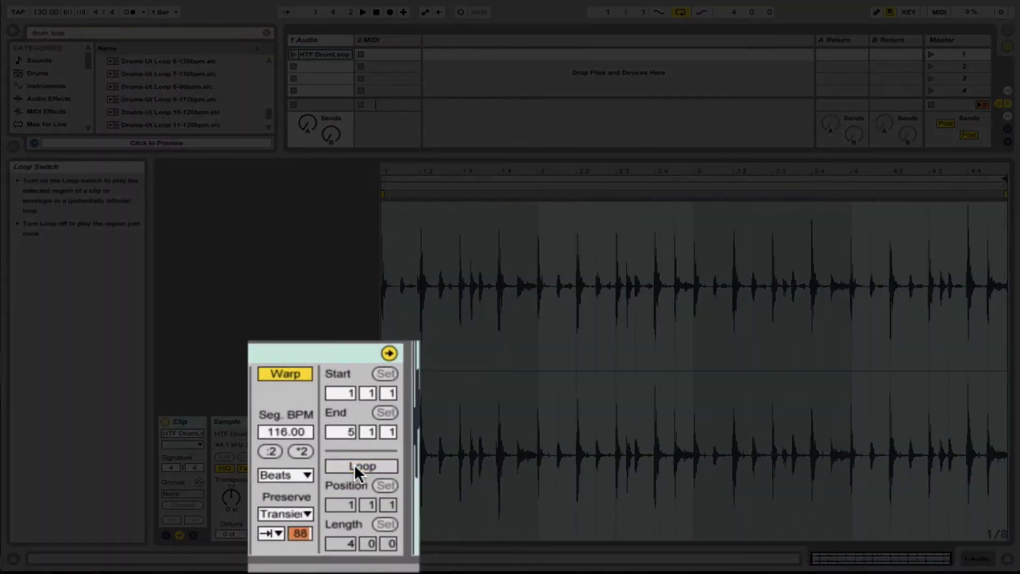
left_click(354, 464)
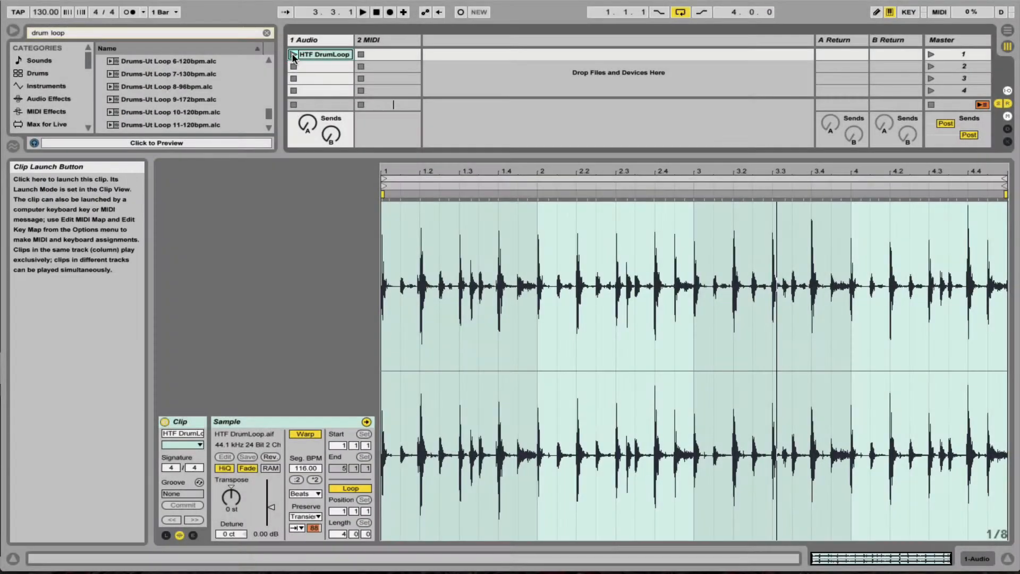
- Try transposing the drum sample down to -5 st during playback, and reset the transposition to 0 st
key("space")
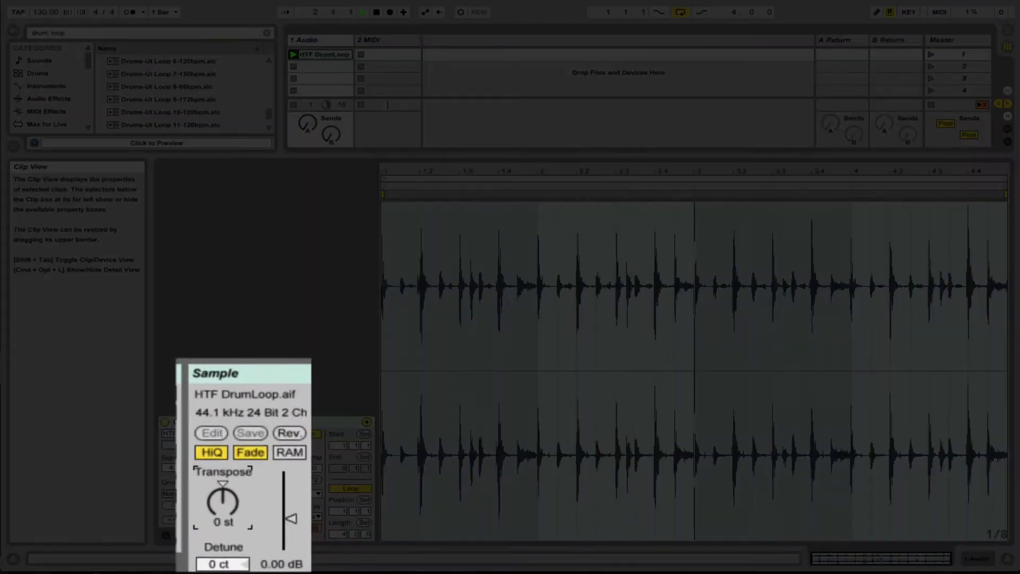
mouse_move(229, 500)
left_mouse_down()
mouse_move(230, 489)
mouse_move(230, 535)
mouse_move(229, 513)
left_mouse_up()
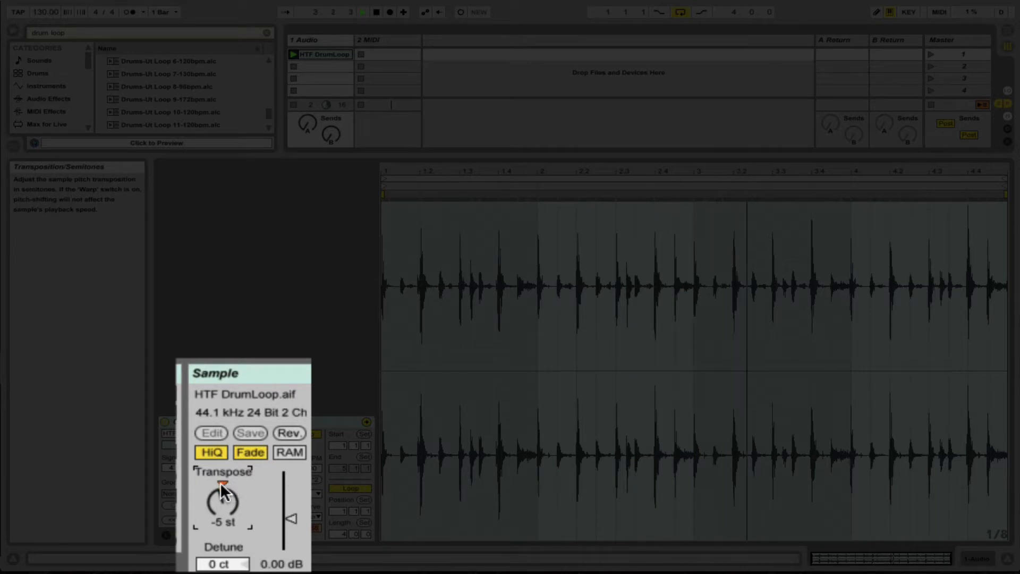
key("Delete")
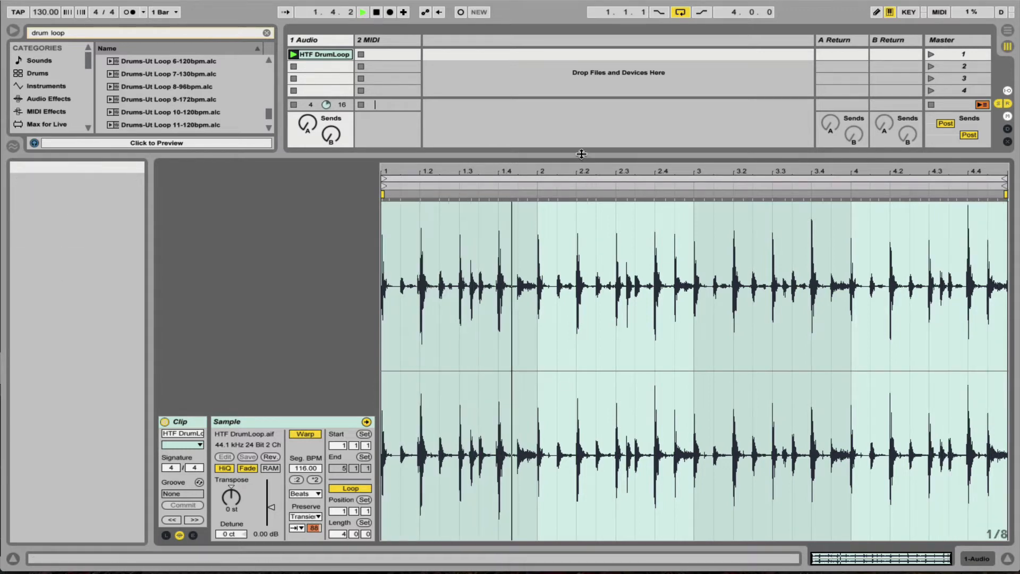
- Reveal more of the mixer, try panning the 1 Audio track to 10R and reset the pan to centre
left_click_drag(579, 162, 579, 318)
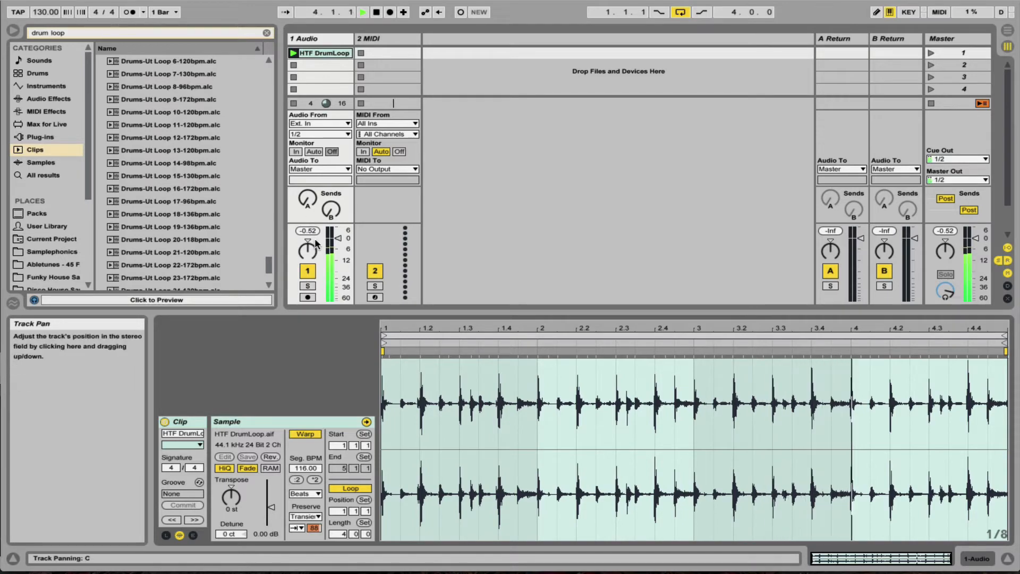
left_click(307, 250)
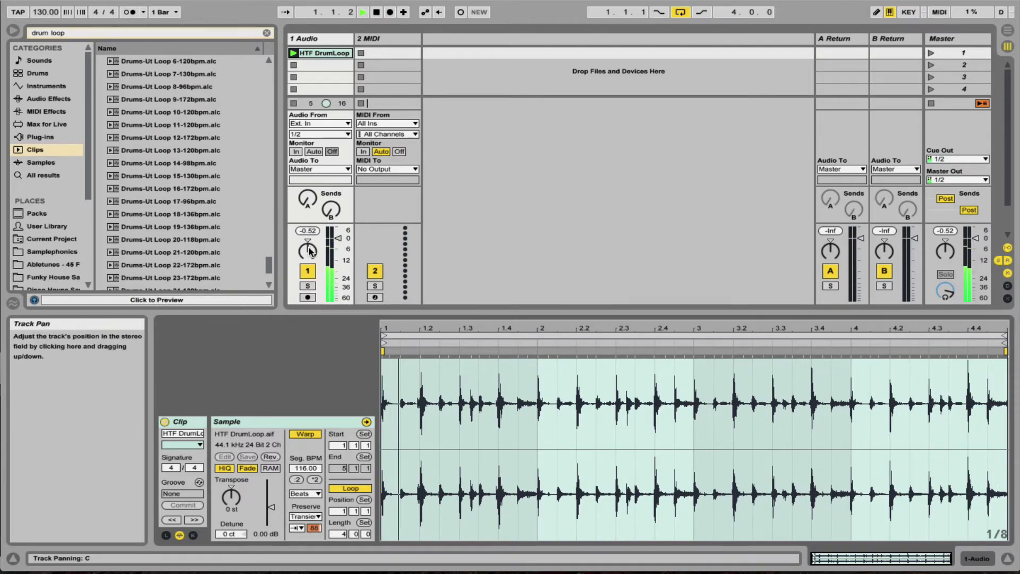
left_click_drag(307, 249, 307, 243)
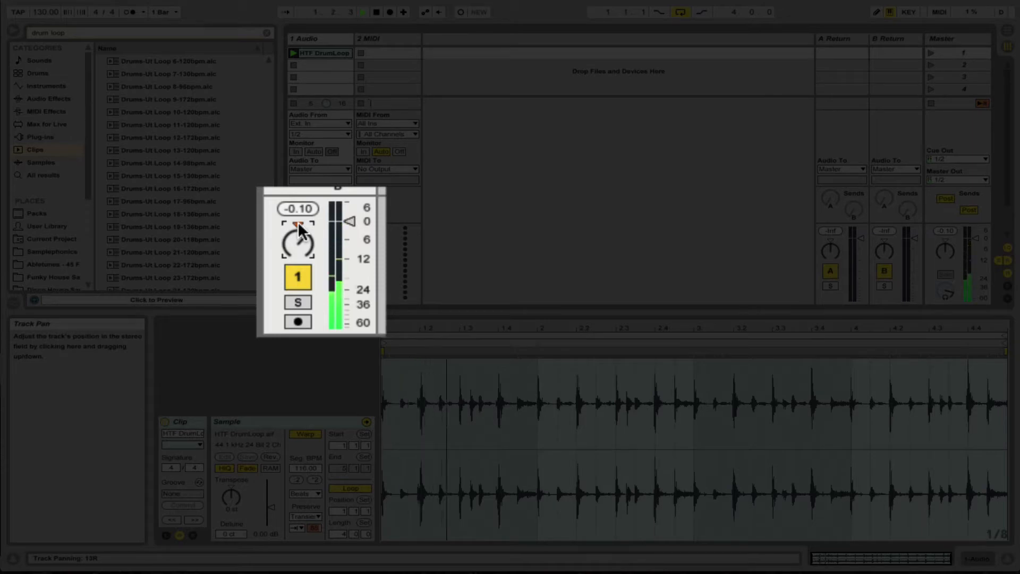
key("Delete")
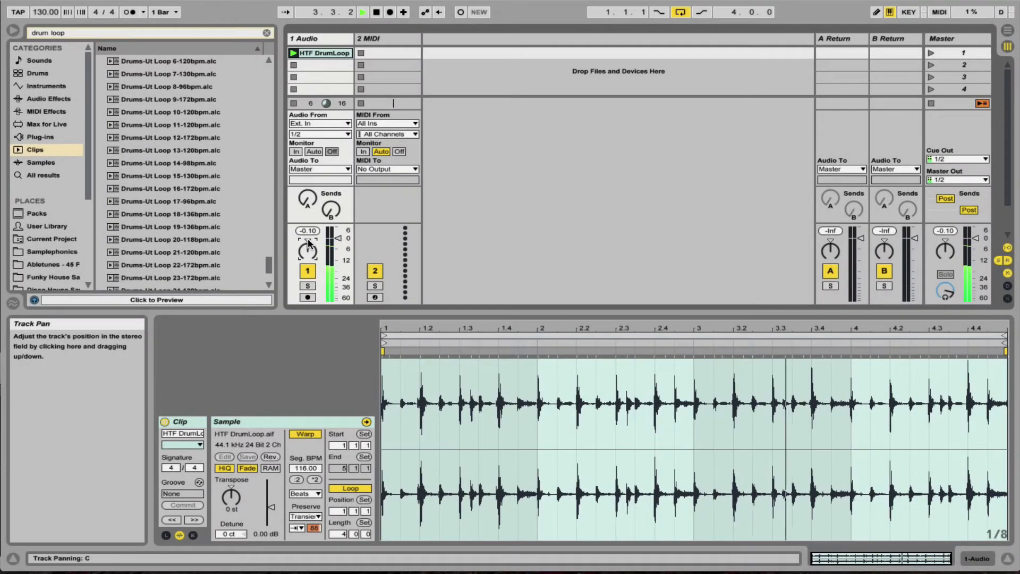
- Enlarge the drum clip's sample display and examine the sample's segment tempo
left_click_drag(521, 311, 521, 134)
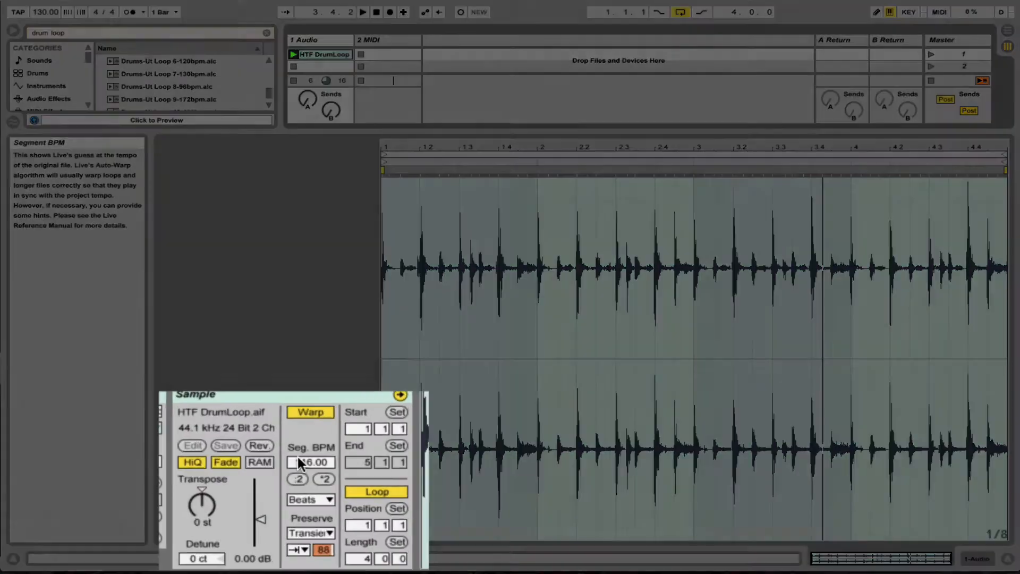
left_click_drag(297, 458, 309, 444)
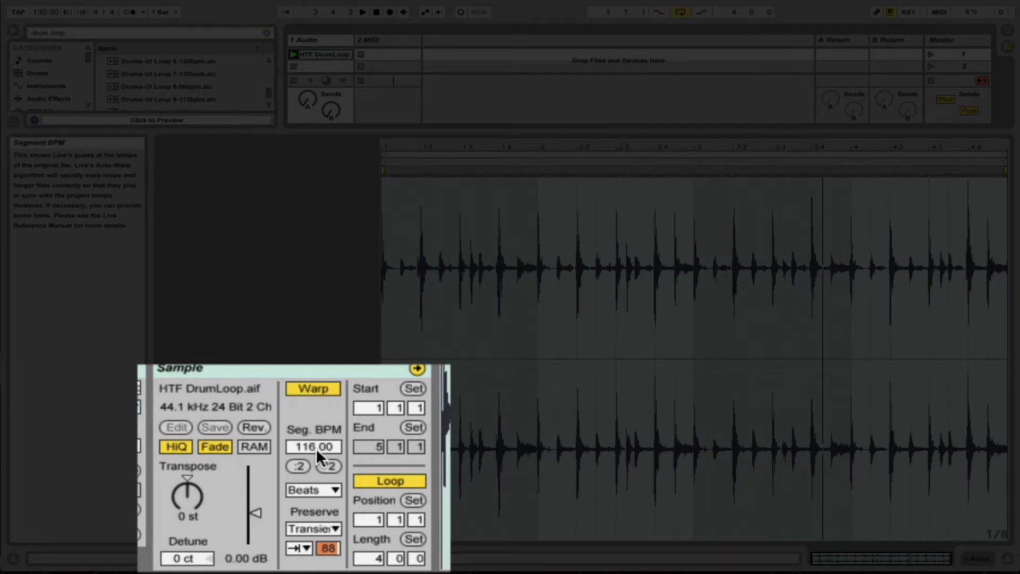
key("space")
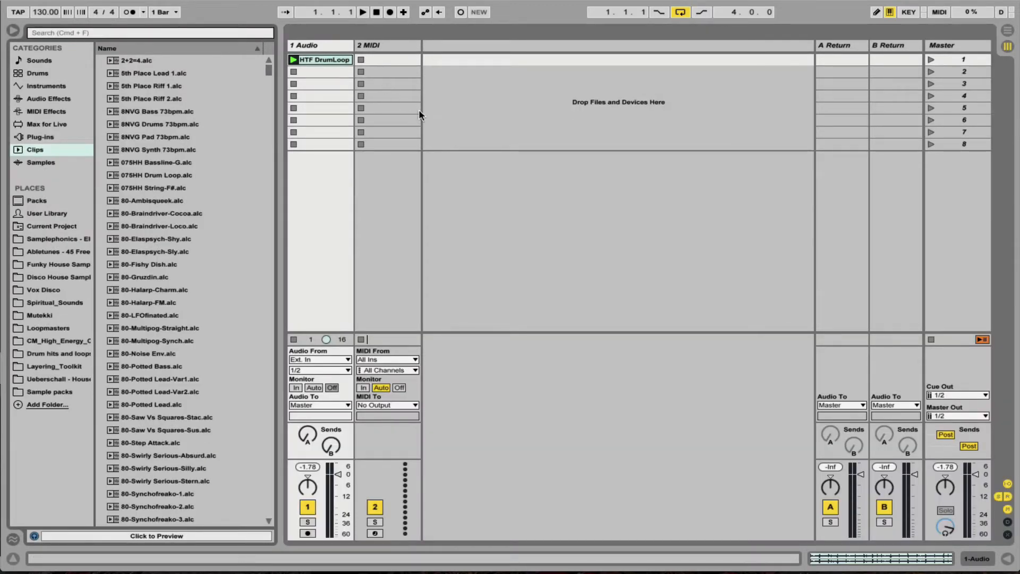
- Start playback, select the 2 MIDI track and lower the 1 Audio track's volume
key("space")
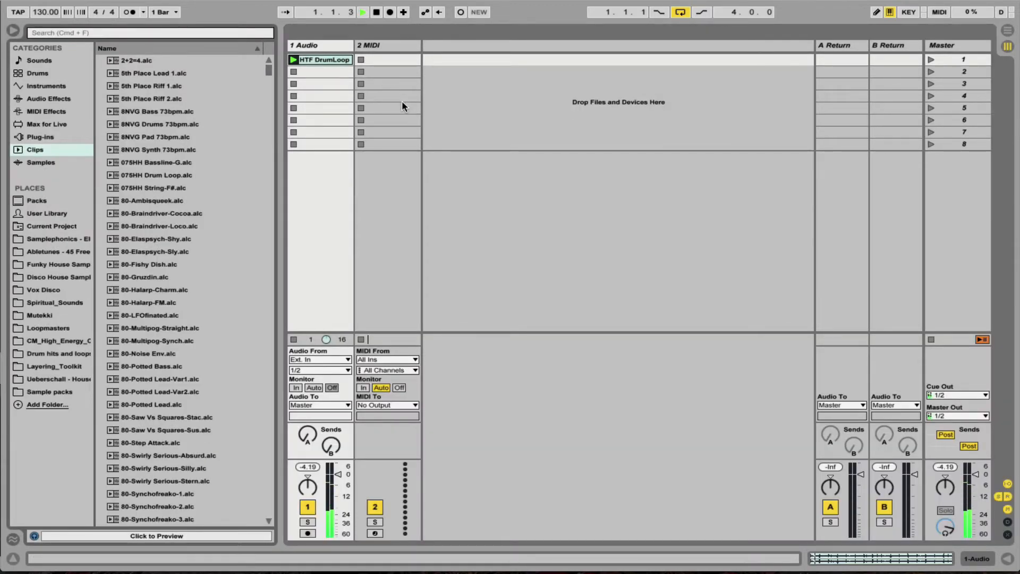
left_click(378, 47)
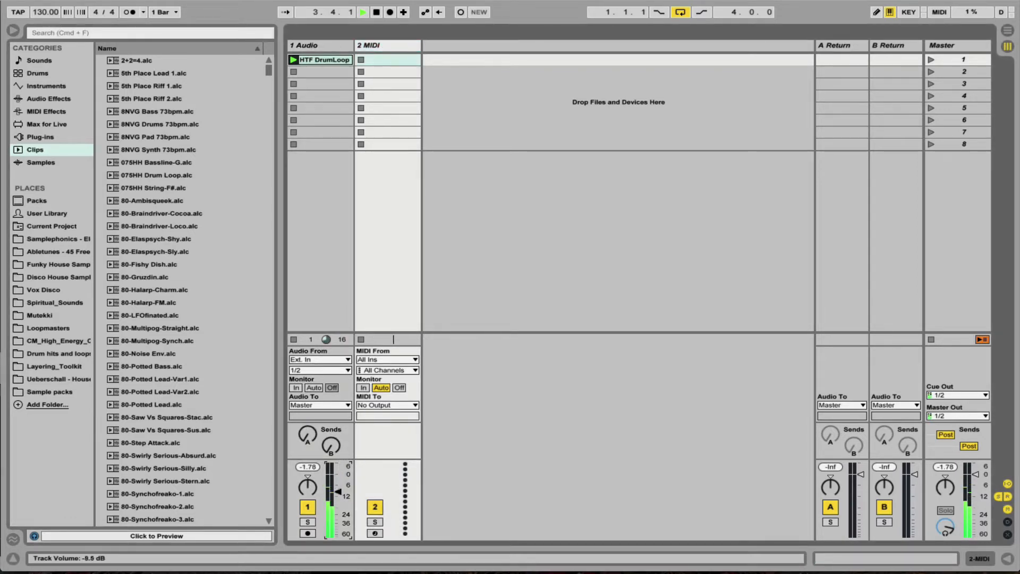
left_click_drag(338, 492, 338, 500)
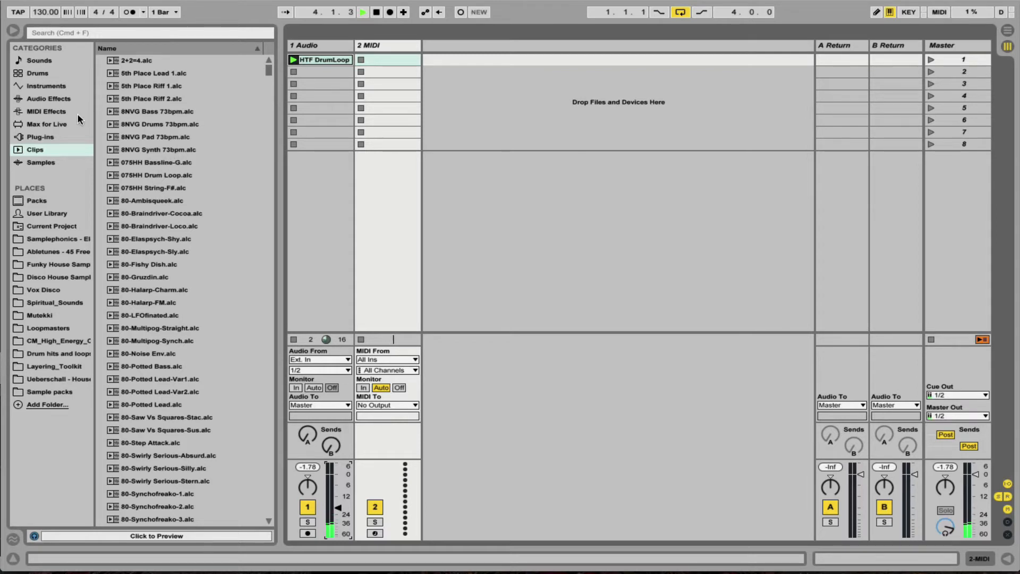
- Search the browser's Clips category for "bass loop"
left_click(44, 152)
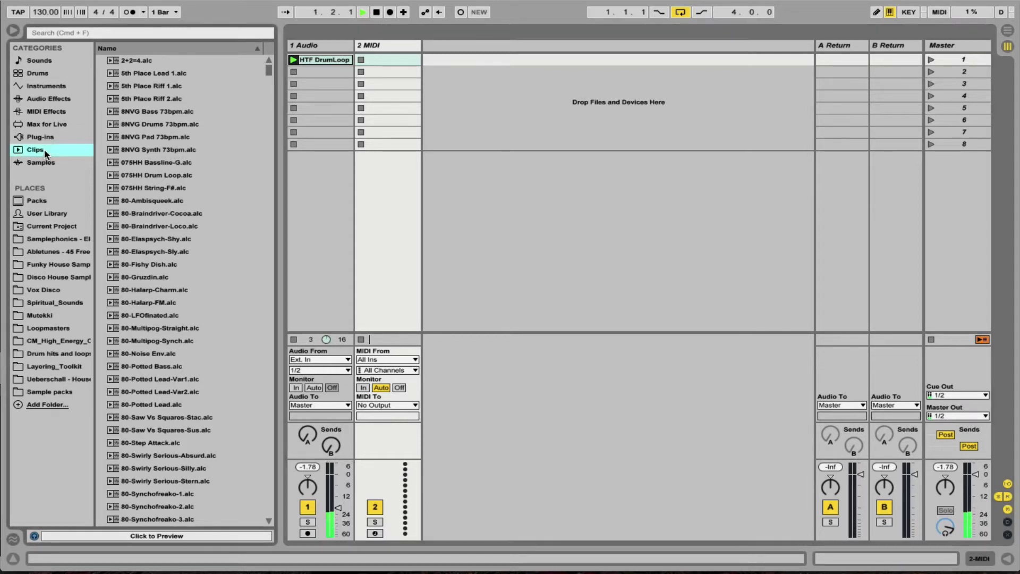
left_click(69, 33)
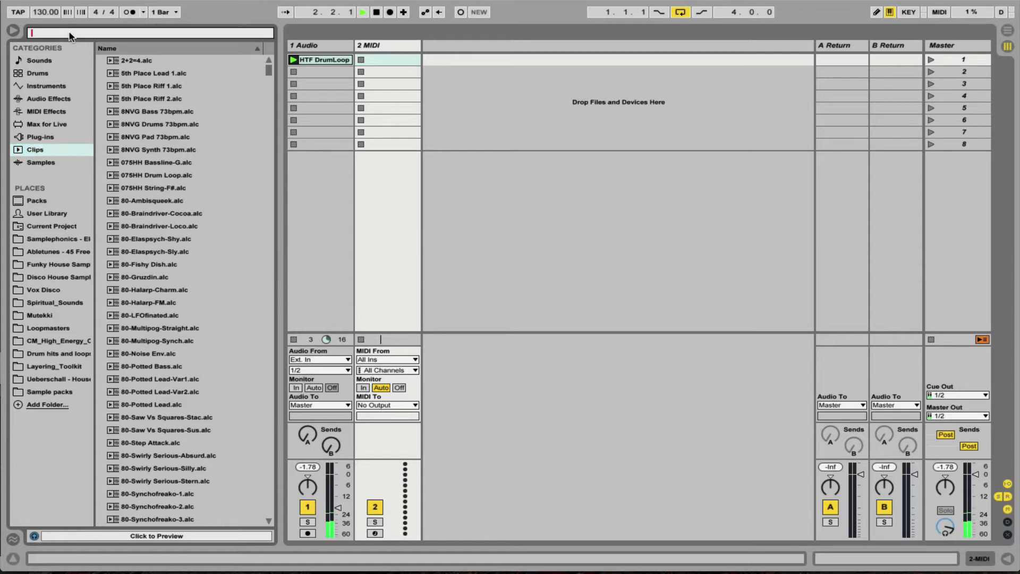
type("bass loop")
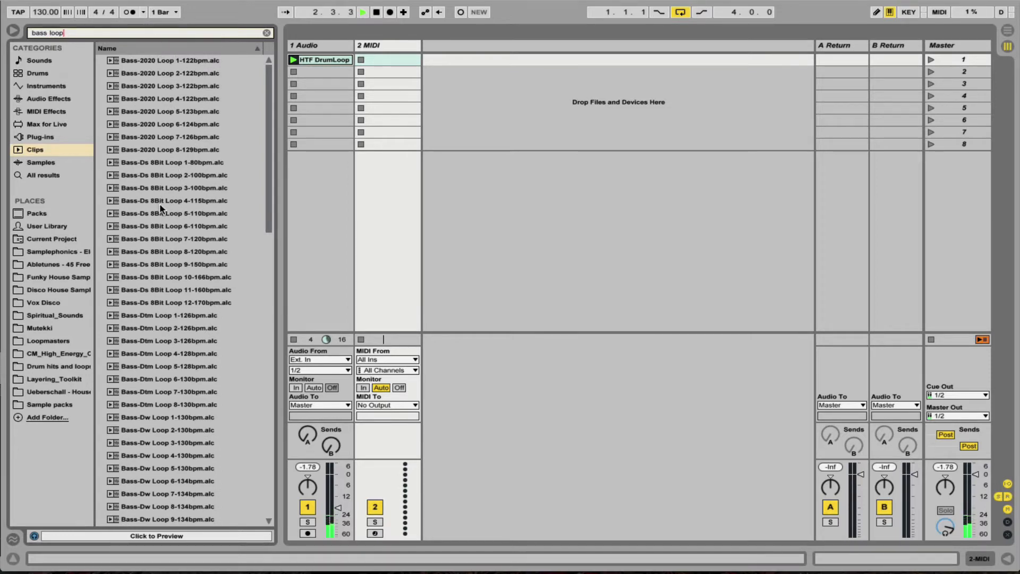
- Preview Bass-Ds 8Bit Loop 6-110bpm.alc, restart the drum loop and adjust the preview volume on the master track
left_click(195, 228)
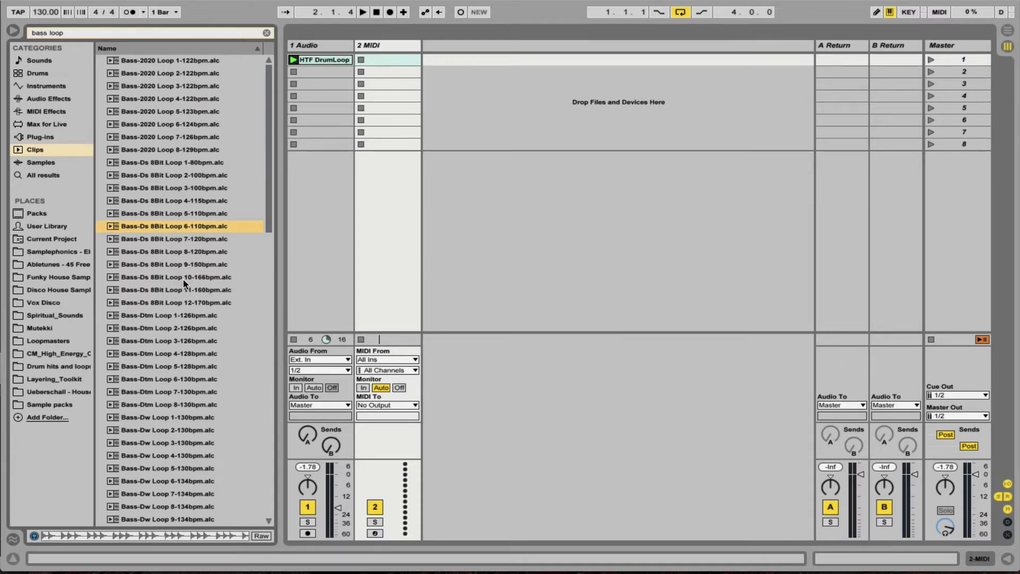
key("space")
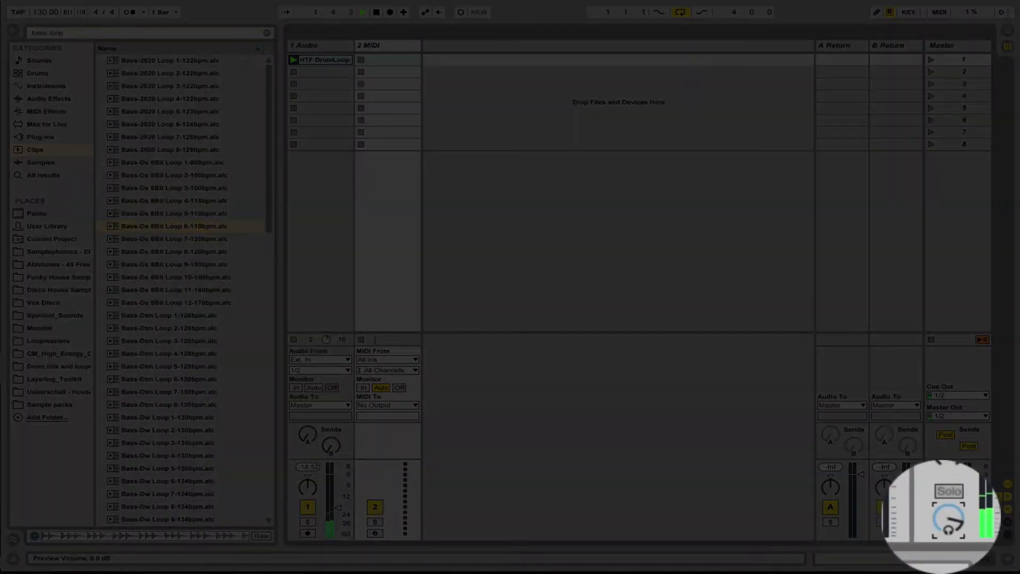
left_click_drag(943, 526, 943, 548)
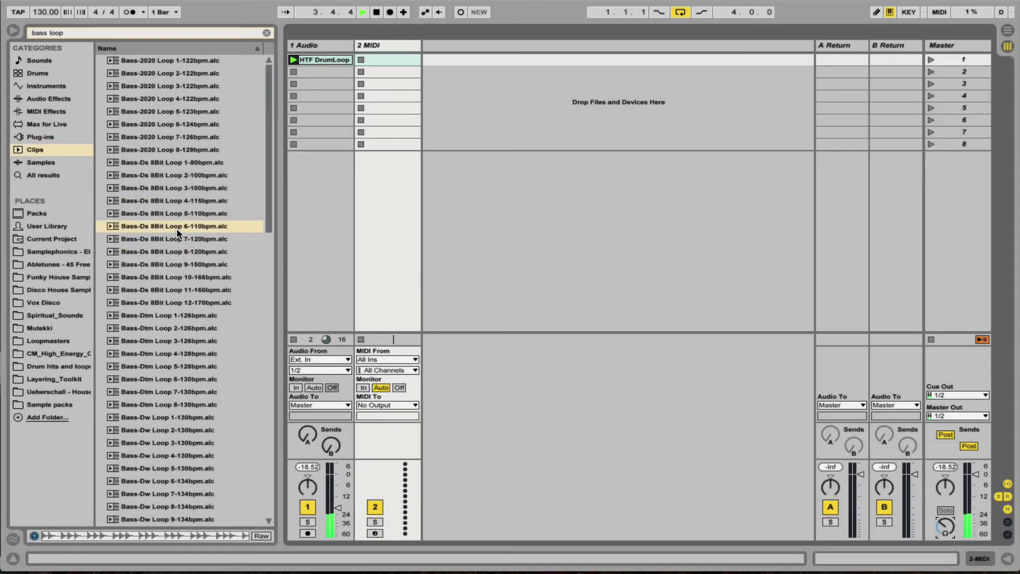
- Preview Bass-Dtm Loop 5-128bpm.alc, stop playback and place the loop in the first clip slot of track 2
left_click(176, 226)
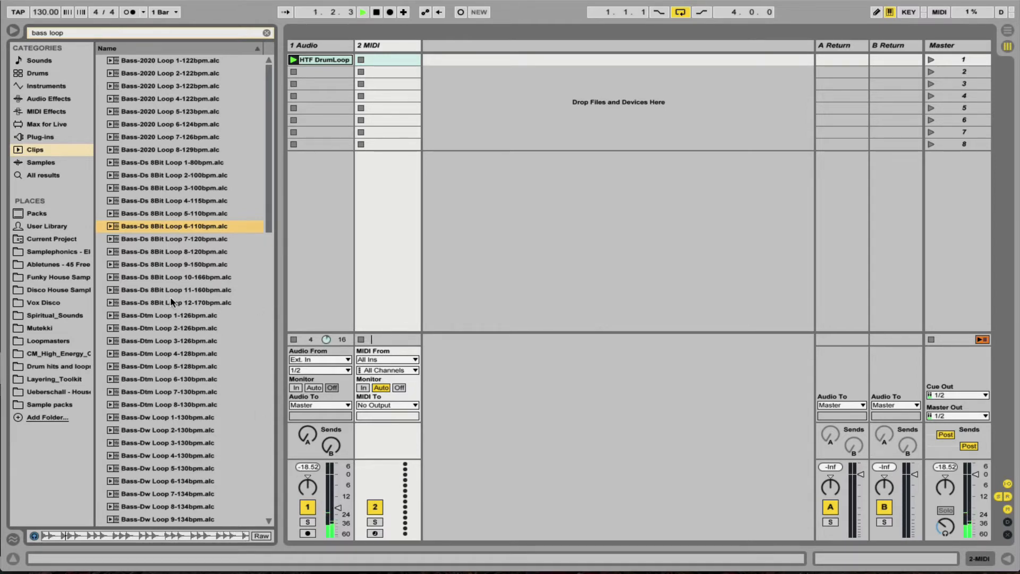
left_click(155, 366)
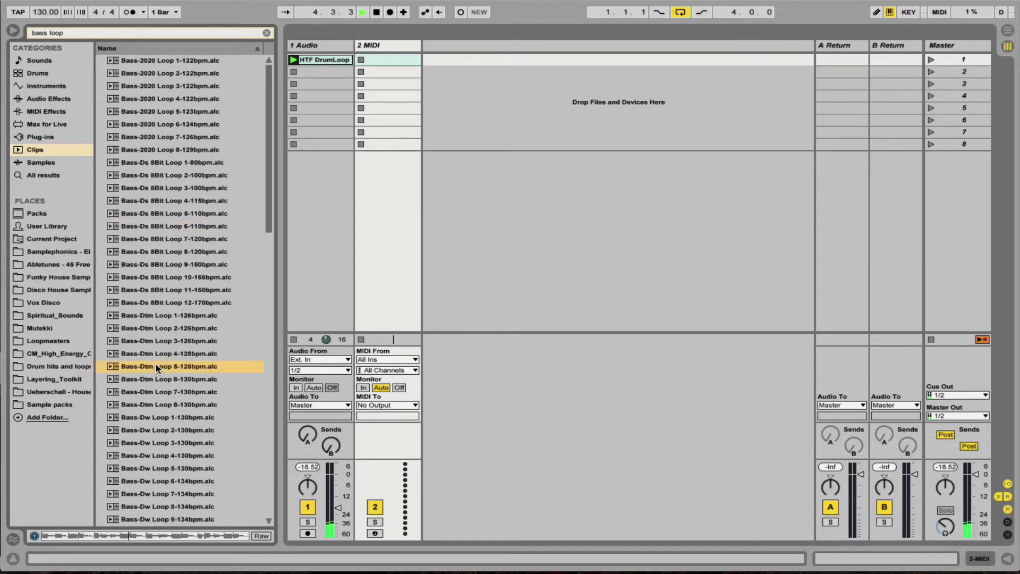
key("space")
left_click_drag(154, 365, 384, 61)
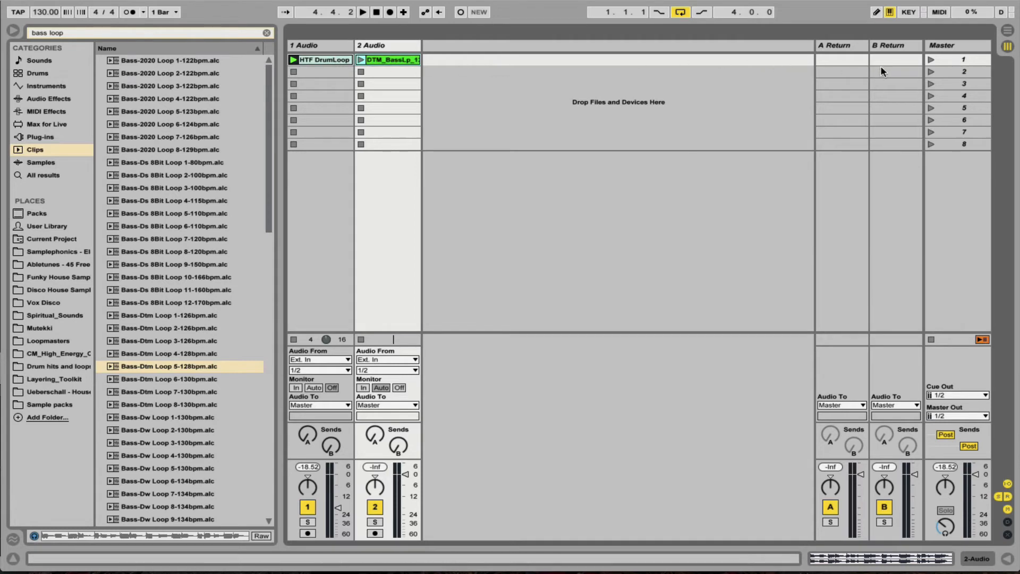
- Play scene 1, balance the two loops with 1 Audio at about -9.5 dB and 2 Audio lowered, and stop playback
left_click(950, 60)
left_click(930, 61)
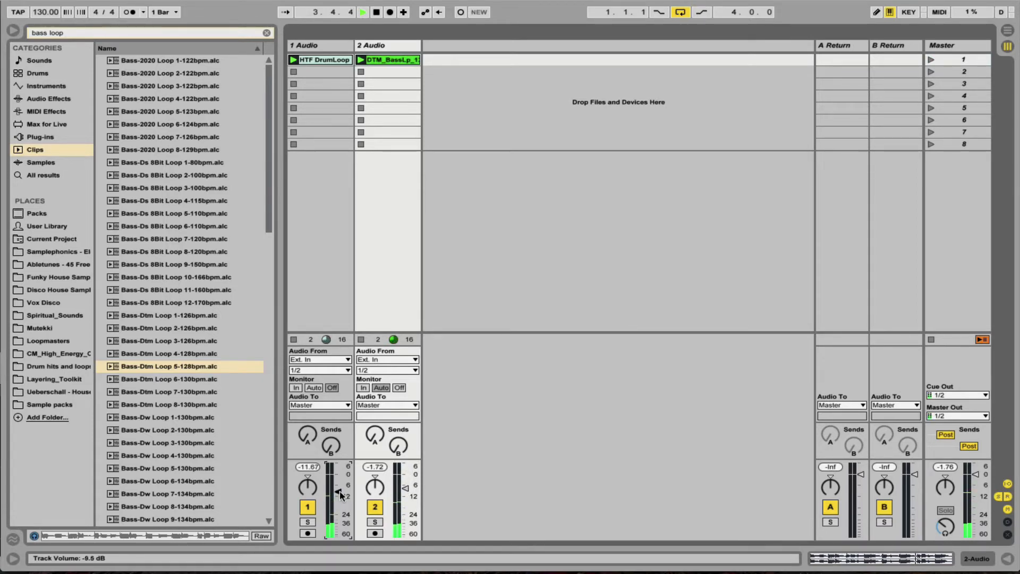
key("space")
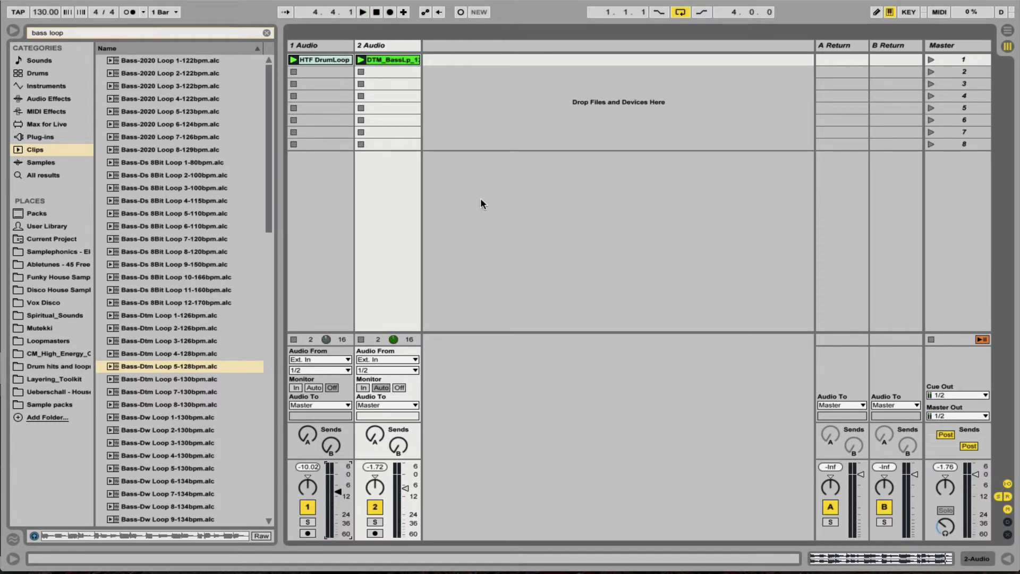
- Clear the bass loop search and search the browser's Instruments category for "piano"
key("ctrl+f")
key("BackSpace")
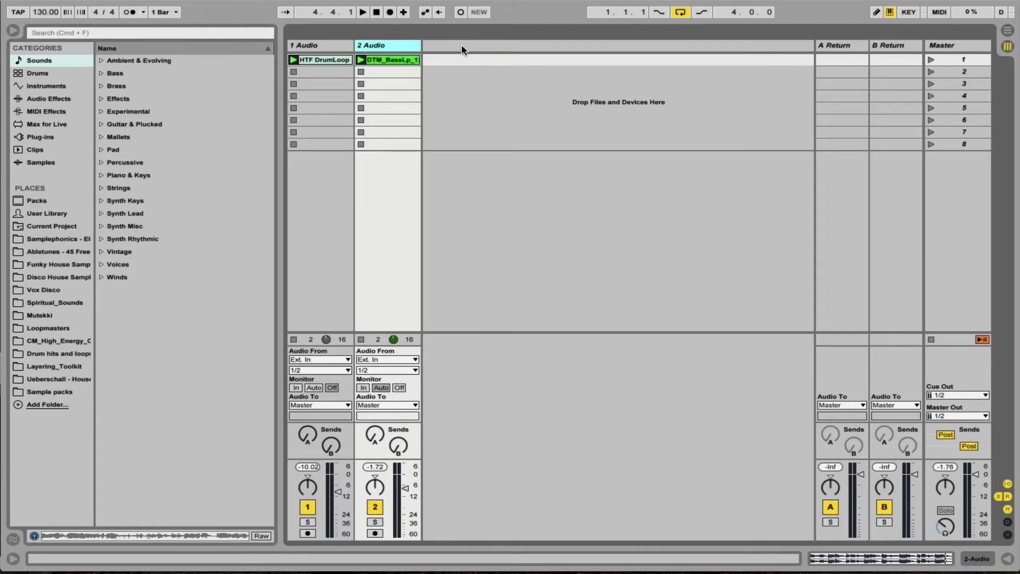
left_click(42, 87)
left_click(139, 232)
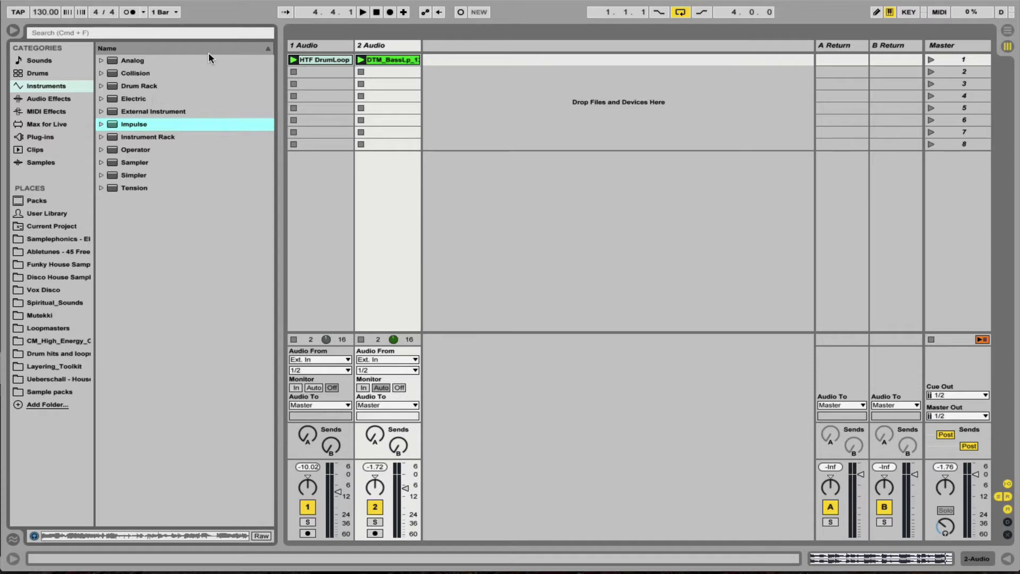
left_click(119, 36)
type("piano")
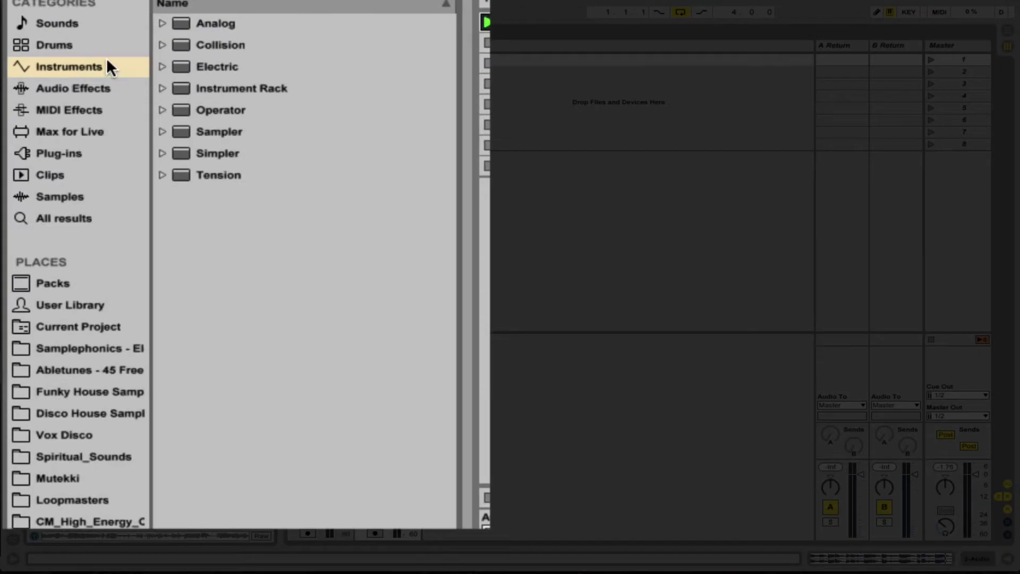
- Expand the Electric instrument's Piano & Keys folder in the search results
key("Right")
key("Down")
key("Down")
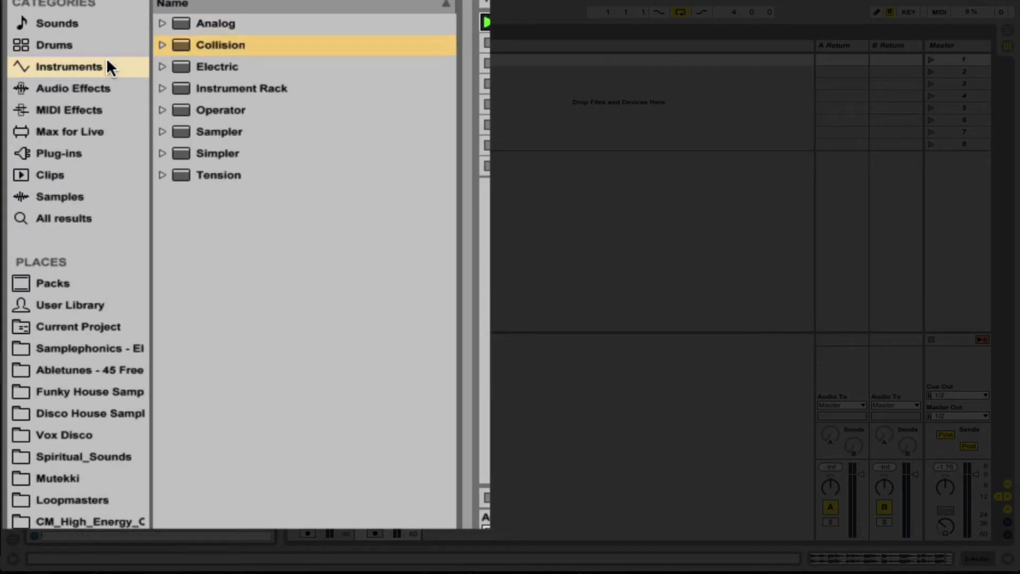
key("Right")
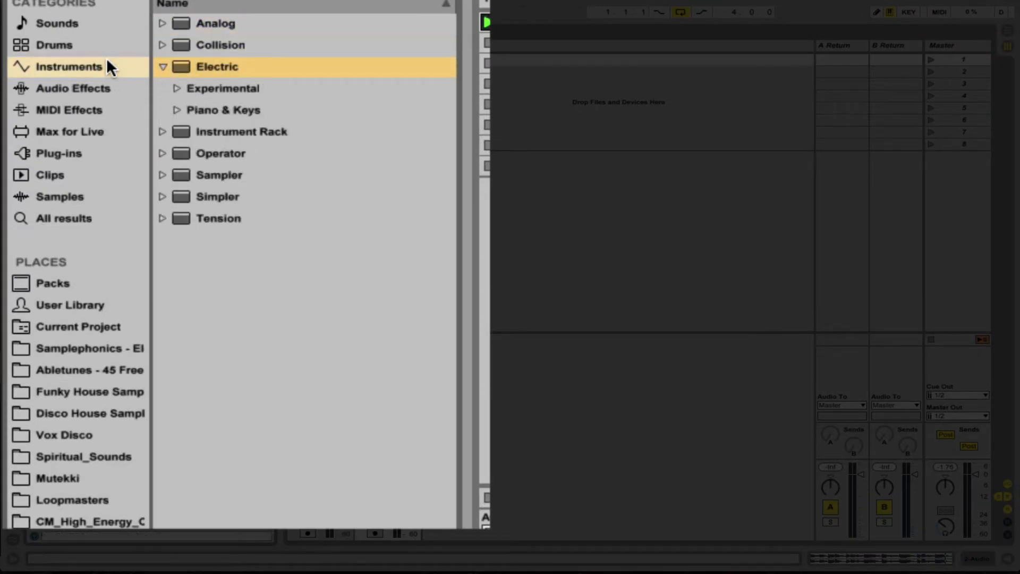
key("Down")
key("Down")
key("Right")
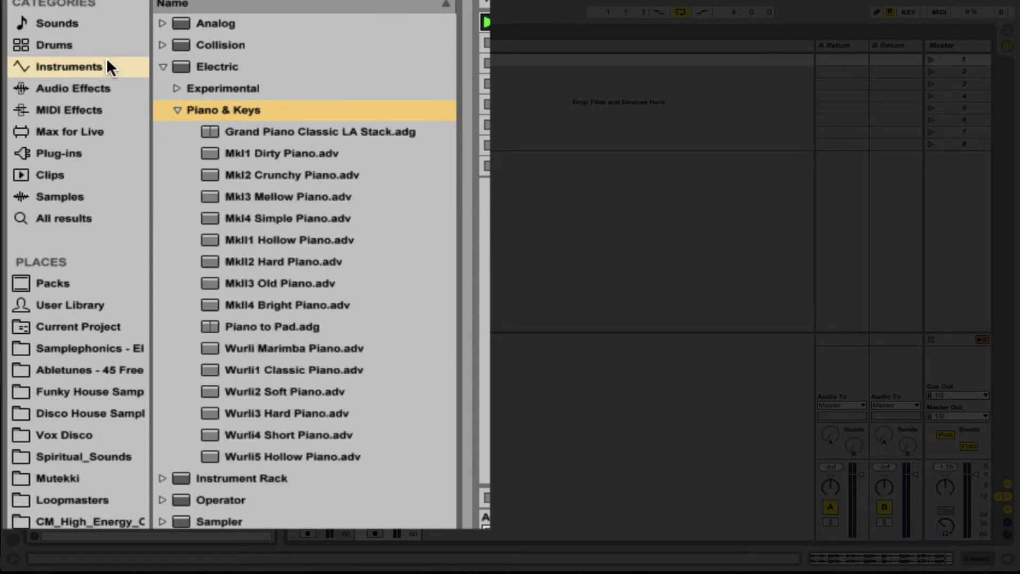
- Audition the Piano & Keys presets one by one, from Grand Piano Classic LA Stack.adg to Wurli3 Hard Piano.adv
key("Down")
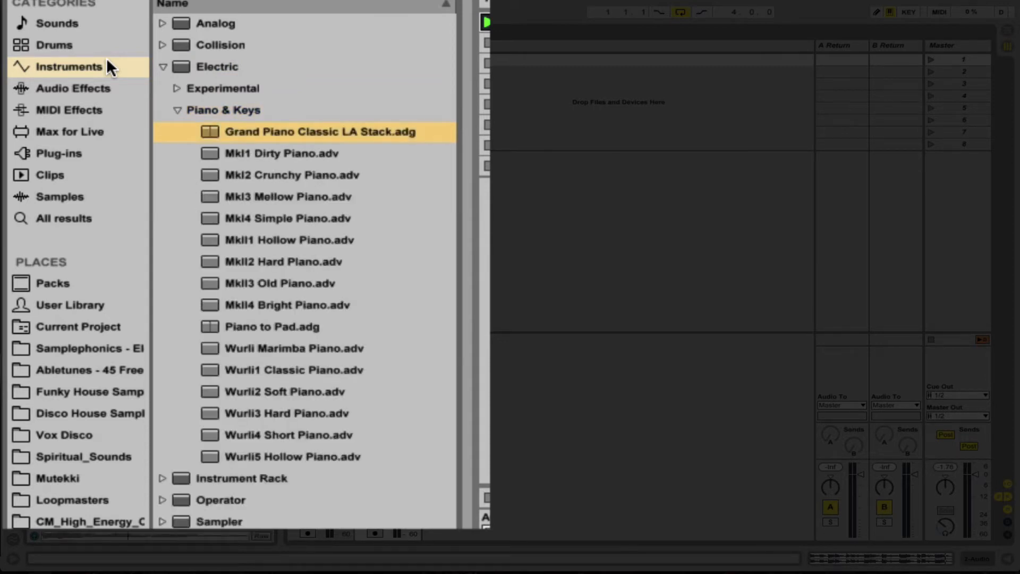
key("Down")
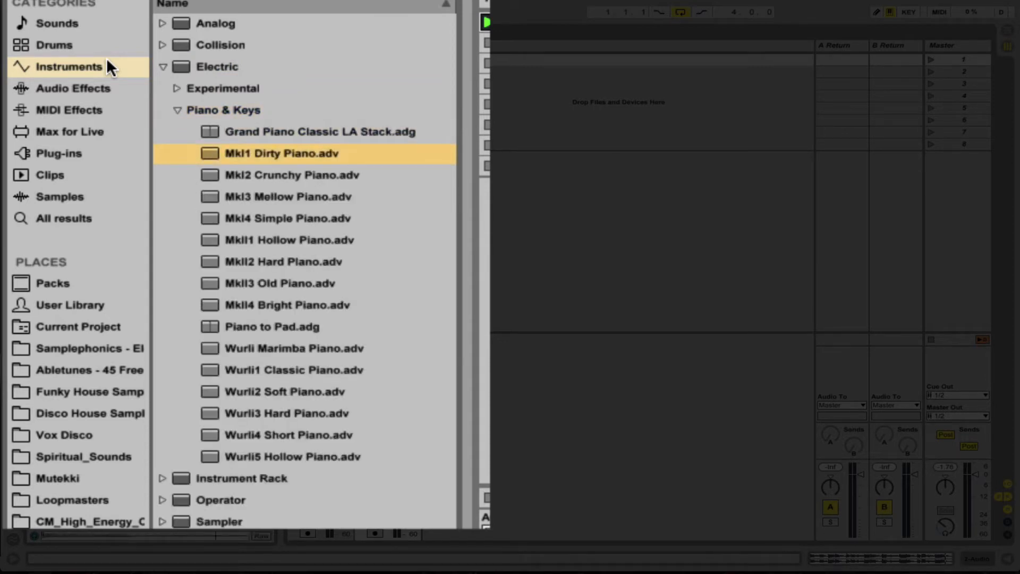
key("Down")
key("Down")
key("Down")
key("Down")
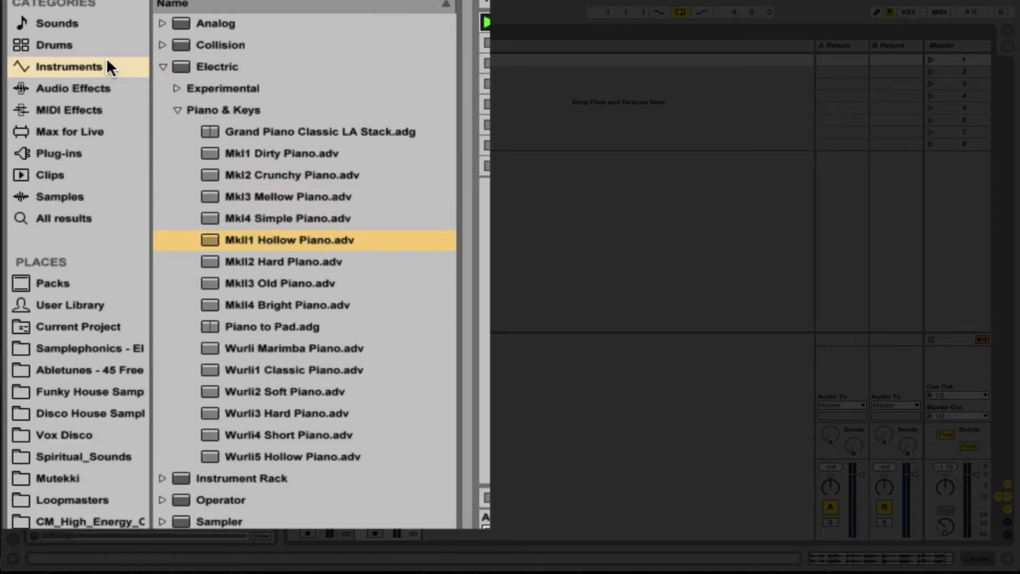
key("Down")
key("Down")
key("Down")
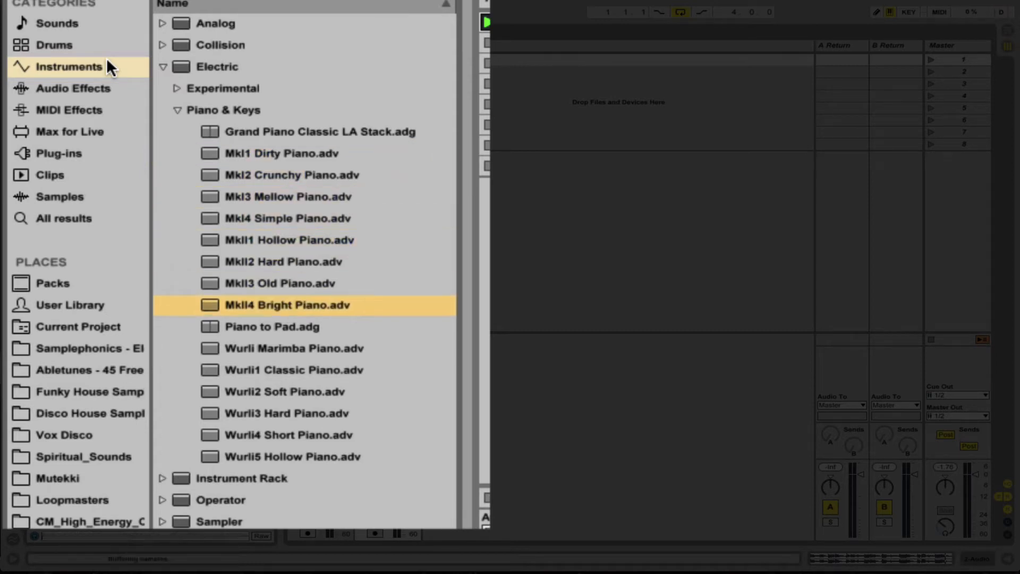
key("Down")
key("Down")
key("Down")
key("Down")
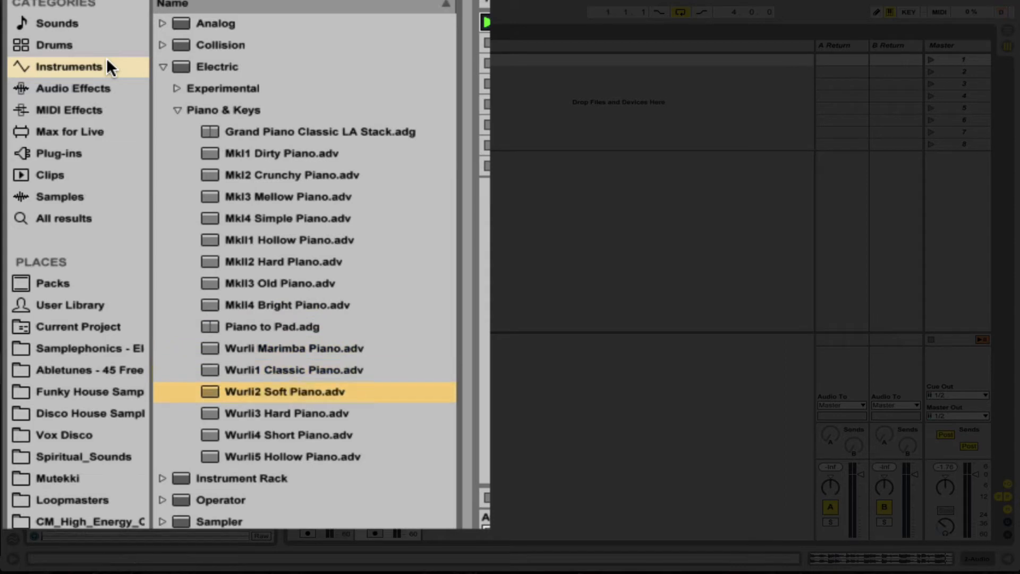
key("Down")
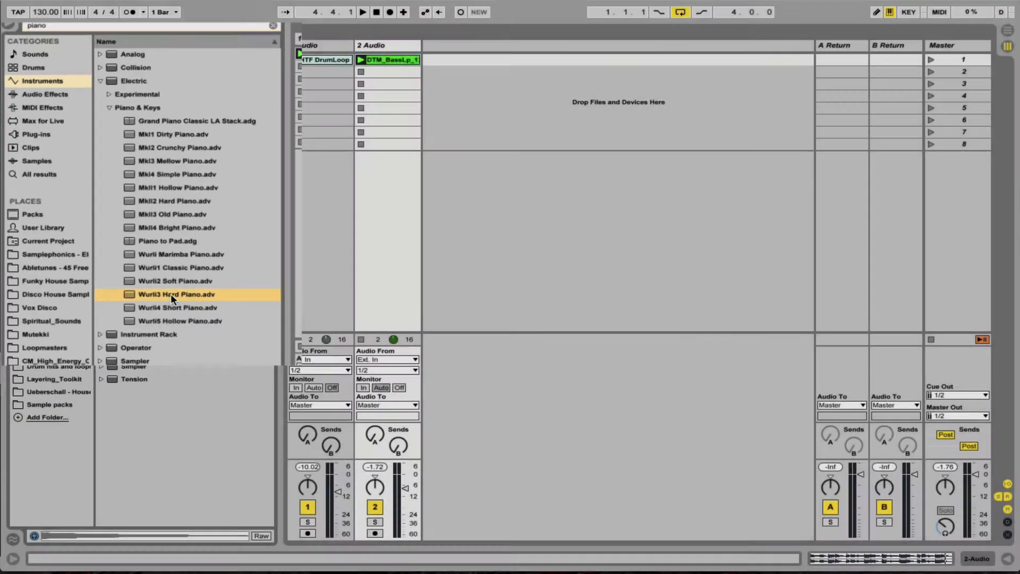
- Load Wurli3 Hard Piano.adv onto a new MIDI track beside 2 Audio and select that track
left_click_drag(281, 421, 679, 162)
left_click_drag(407, 147, 462, 89)
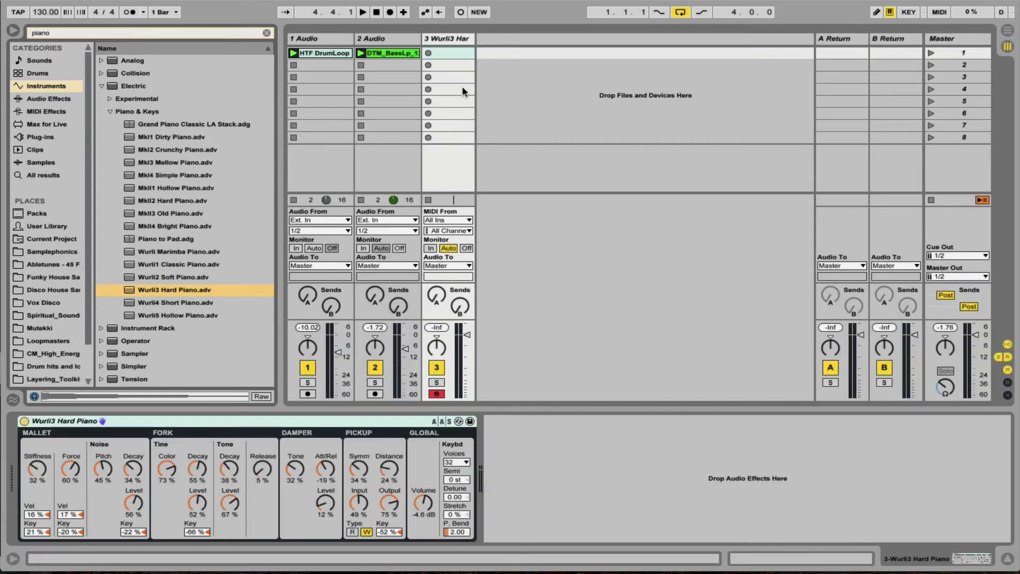
left_click(452, 40)
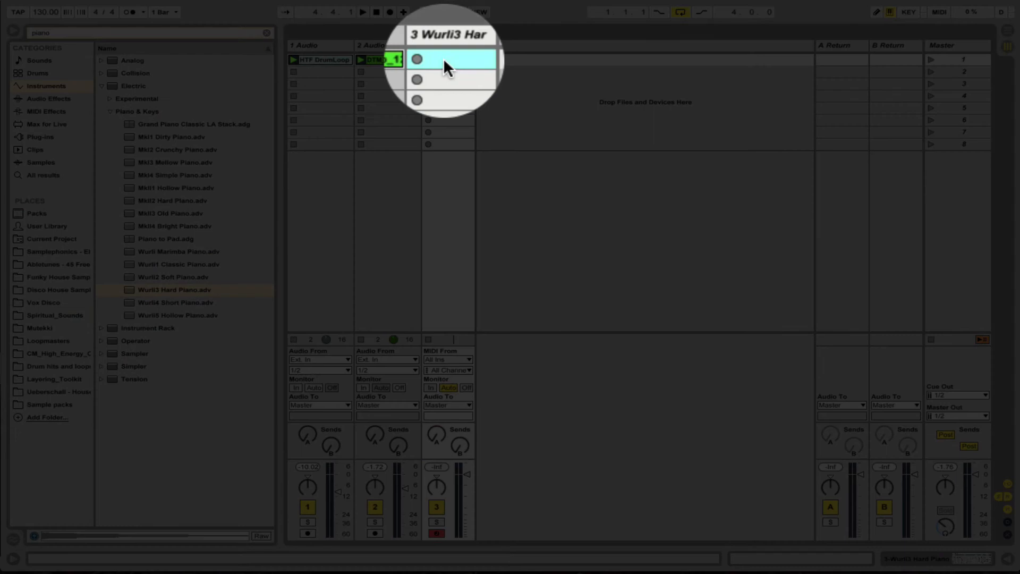
- Create an empty MIDI clip in the Wurli3 track's first slot, delete it and return to the full Session View
double_click(444, 60)
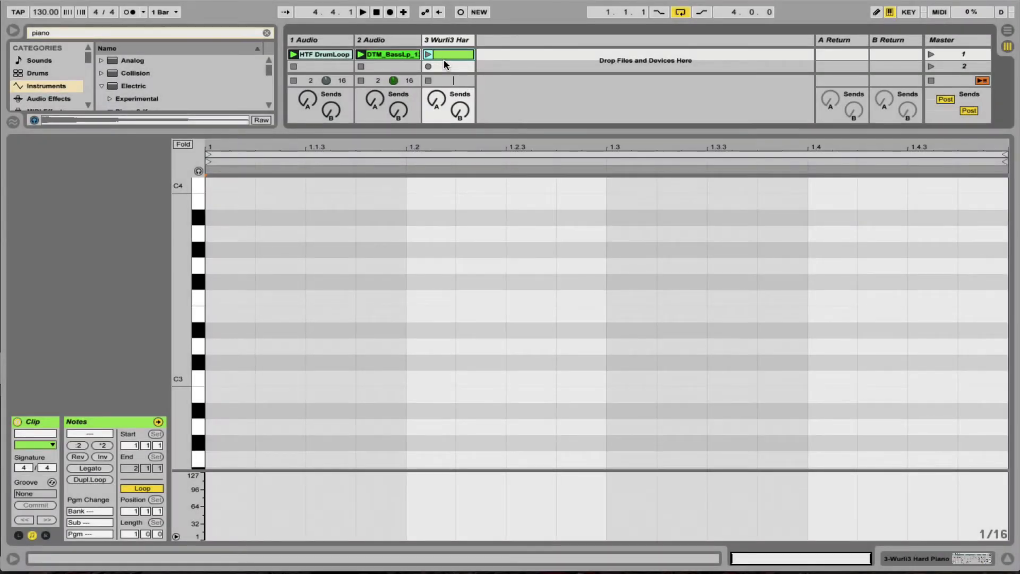
key("Delete")
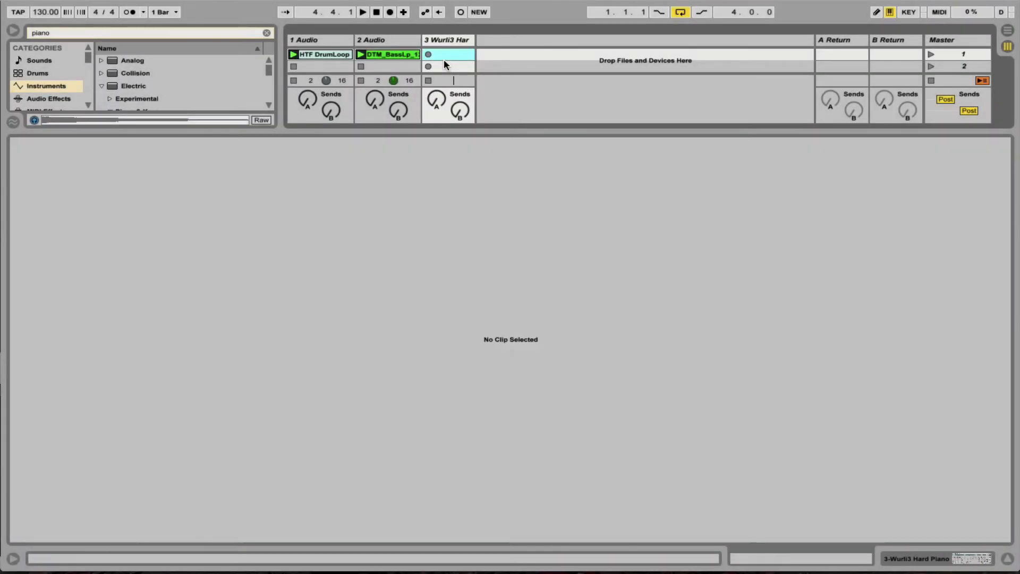
double_click(473, 131)
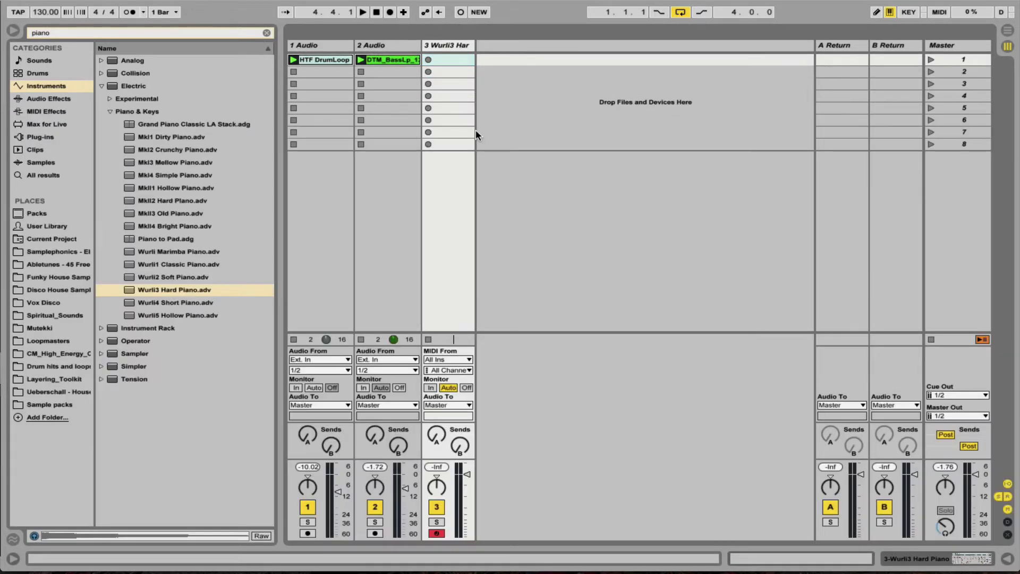
- Insert an empty MIDI clip in the Wurli3 track's first slot and compare its note editor with the 1 Audio clip's view
left_click(444, 59)
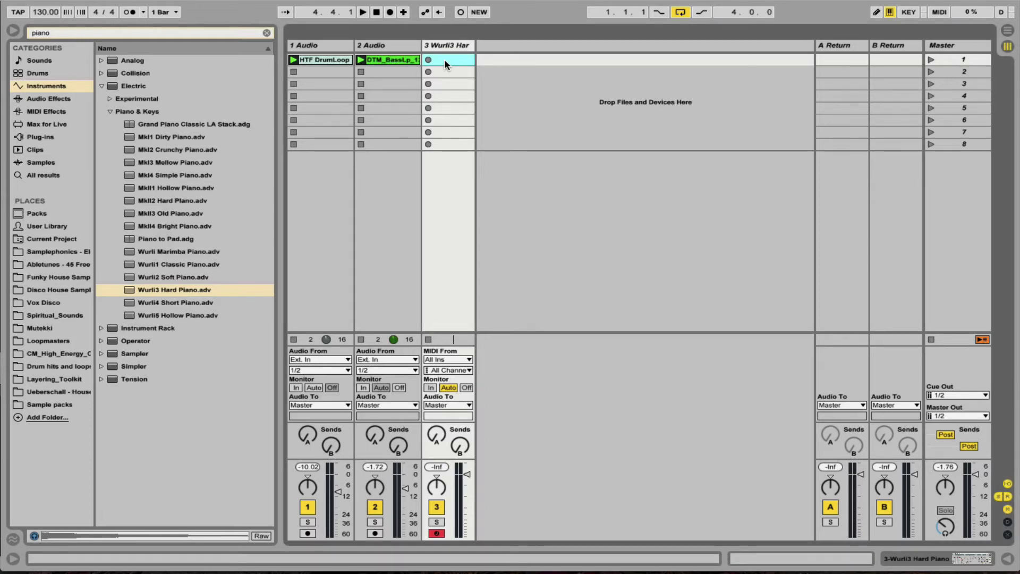
key("shift+super+m")
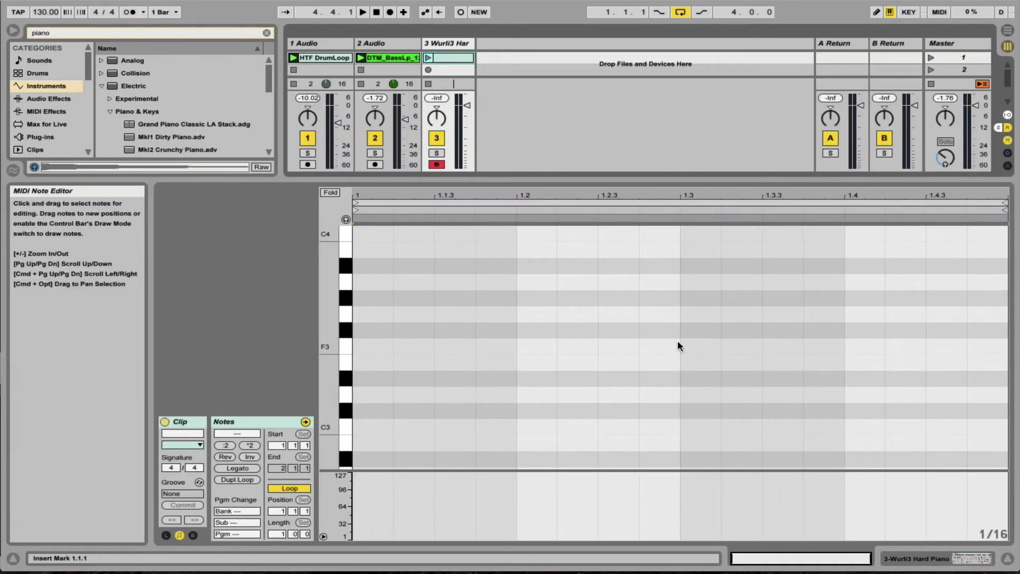
left_click(339, 43)
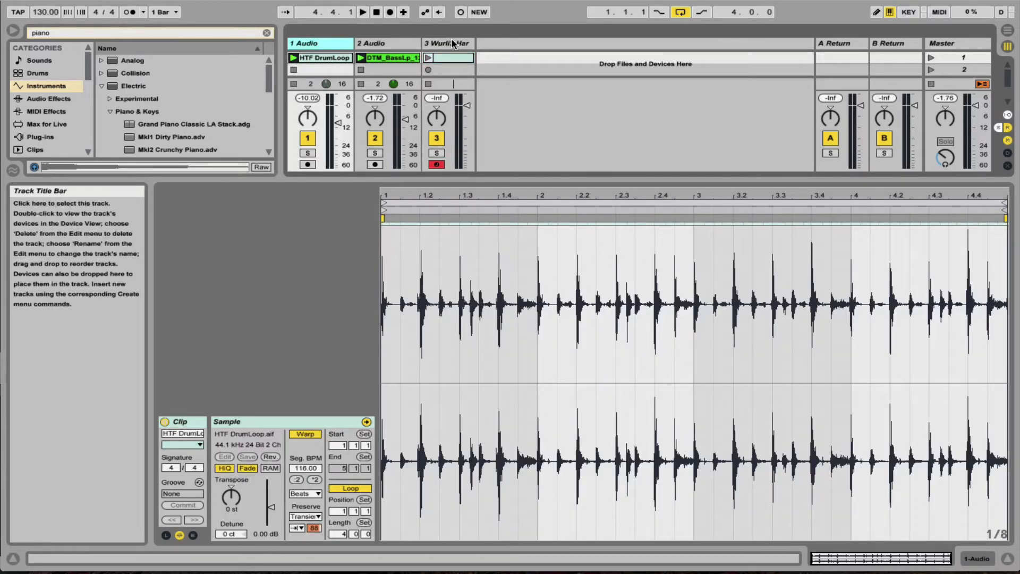
left_click(453, 42)
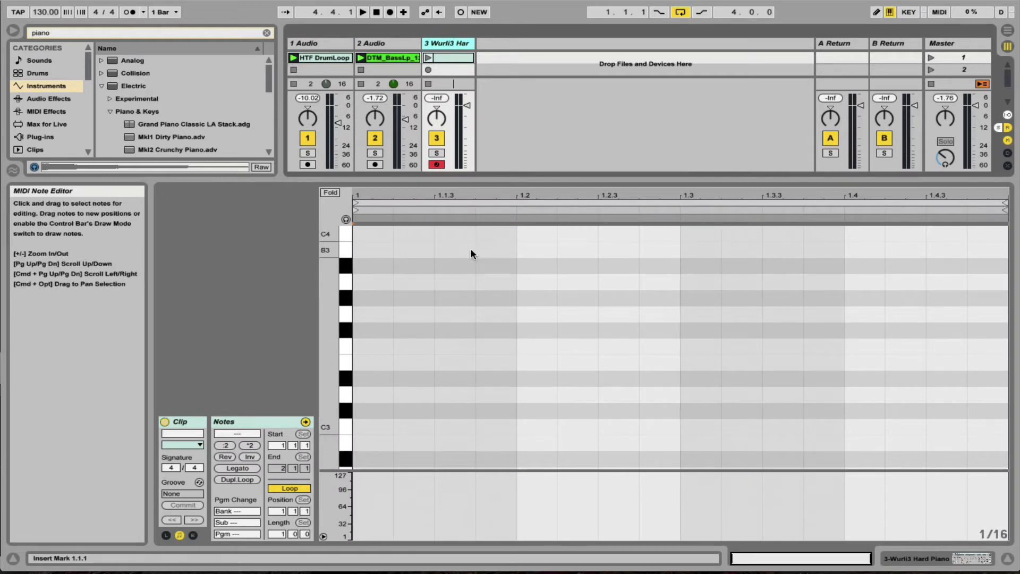
- Insert trial sixteenth notes across the piano clip, including F#3, A3 and D3, and clear them
double_click(371, 330)
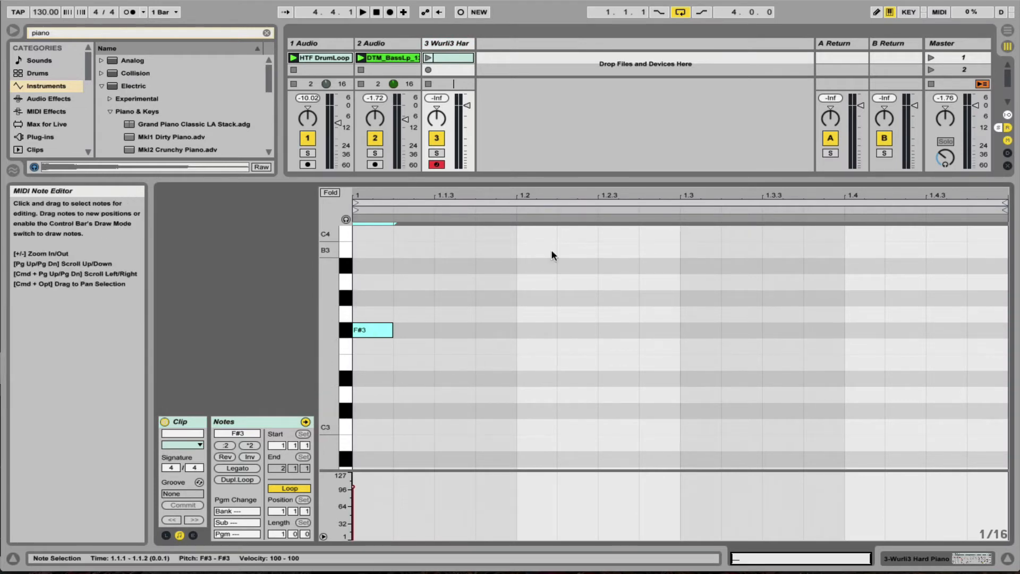
double_click(533, 278)
double_click(659, 393)
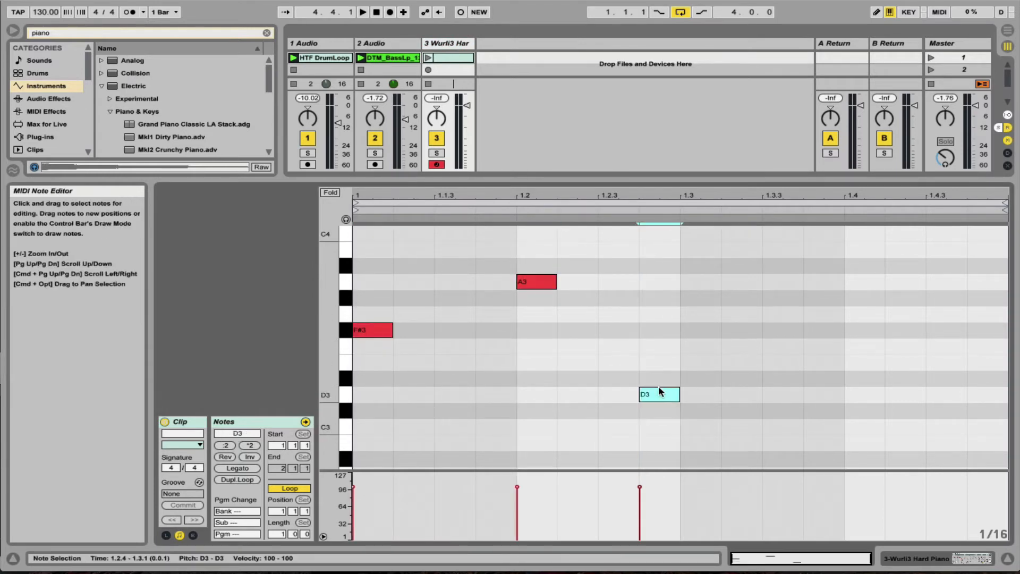
left_click(776, 321)
double_click(776, 317)
left_click(861, 277)
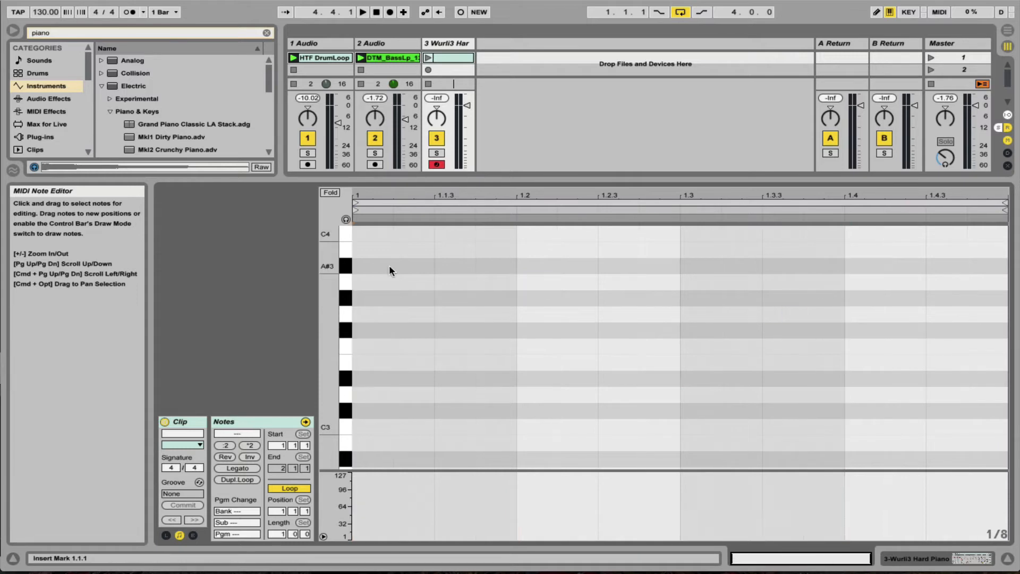
- In Draw Mode, draw eighth notes A#3 at 1.1.1, F#3 at 1.1.3, and A3 and F3 at 1.2.3
key("b")
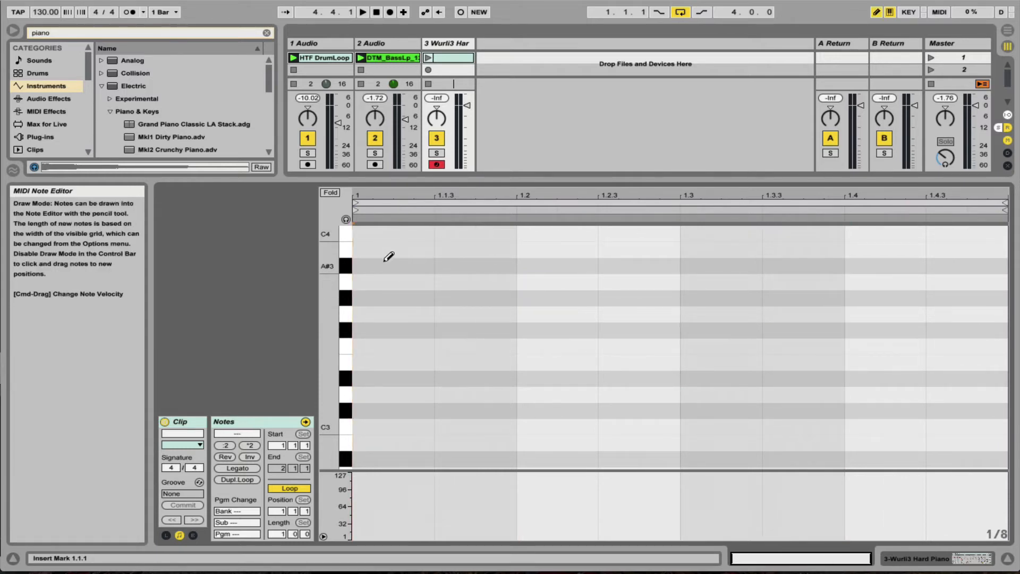
left_click(388, 264)
left_click(483, 329)
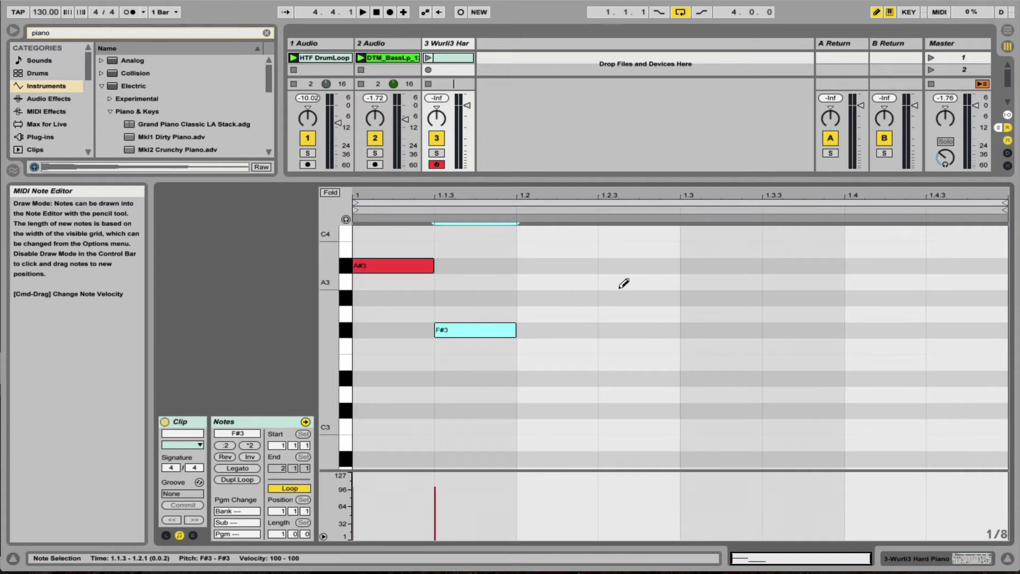
left_click(646, 283)
left_click(660, 339)
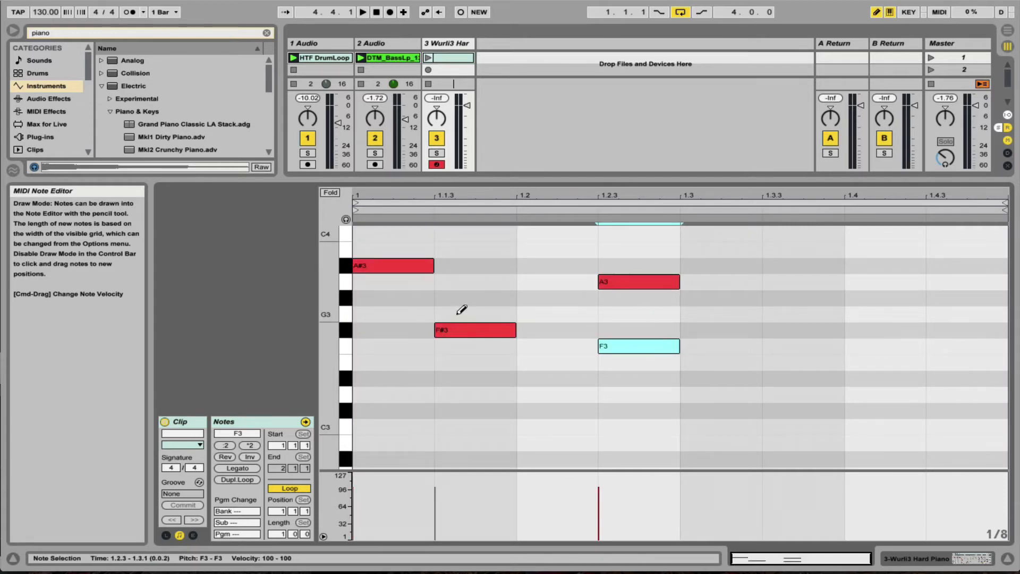
- Erase the F#3 and A#3 notes, leave Draw Mode and delete the remaining A3 and F3 notes together
left_click(466, 324)
left_click(416, 264)
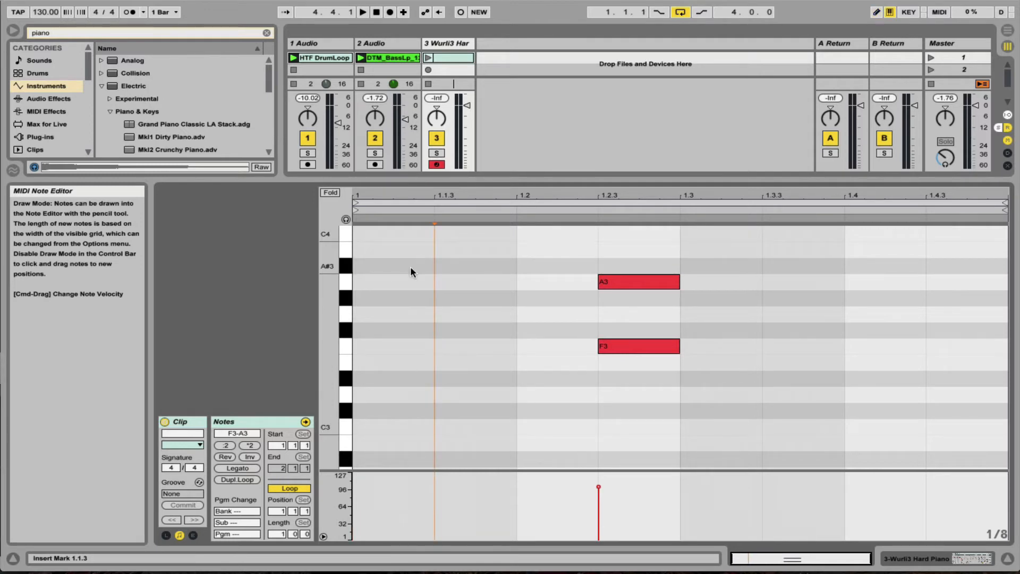
key("b")
left_click_drag(531, 250, 750, 413)
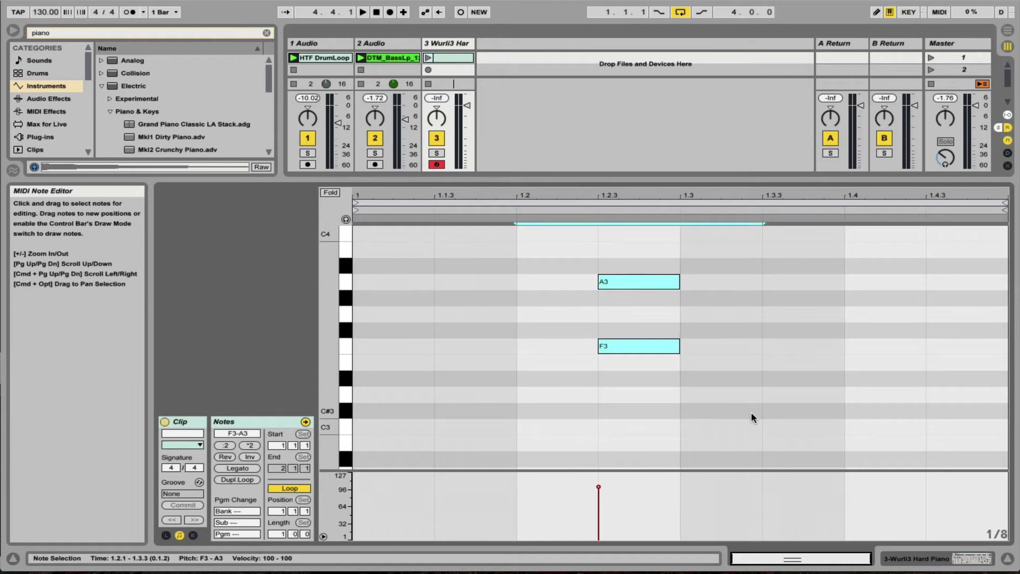
key("Delete")
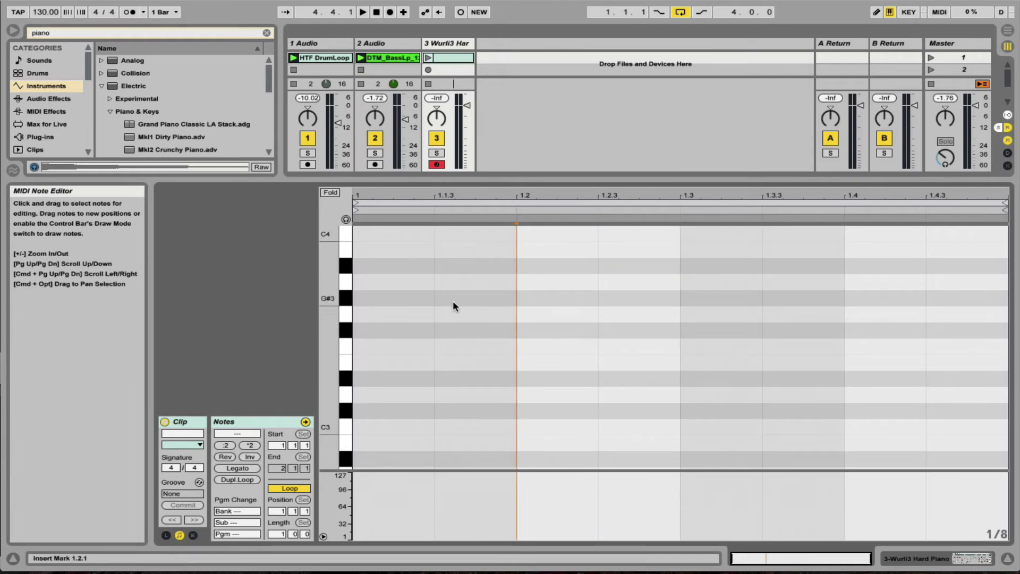
- Insert four G#3 eighth notes in the piano clip, at 1.1.1, 1.2.1, 1.3.1 and 1.4.1
double_click(423, 296)
double_click(556, 296)
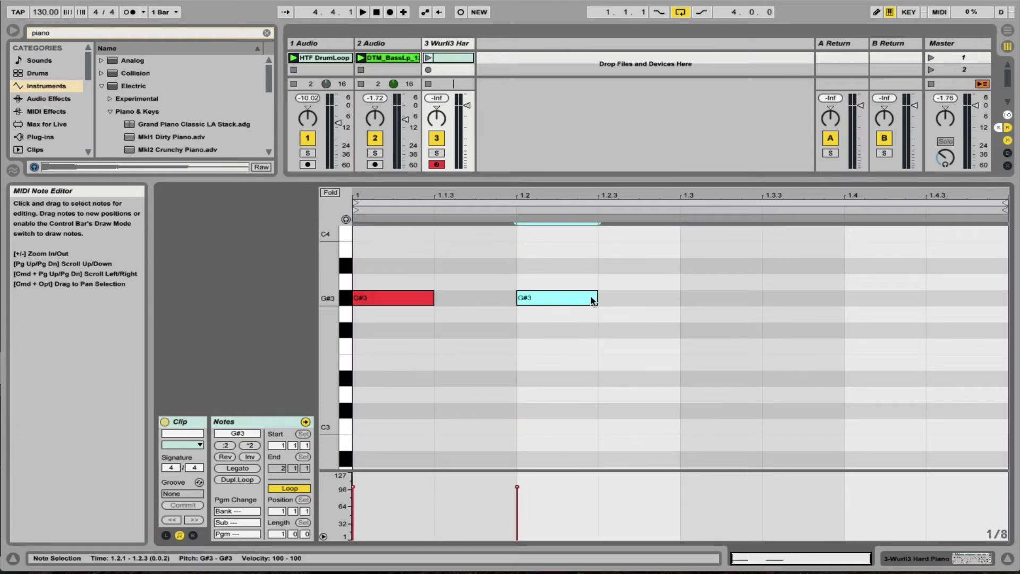
double_click(718, 299)
double_click(874, 299)
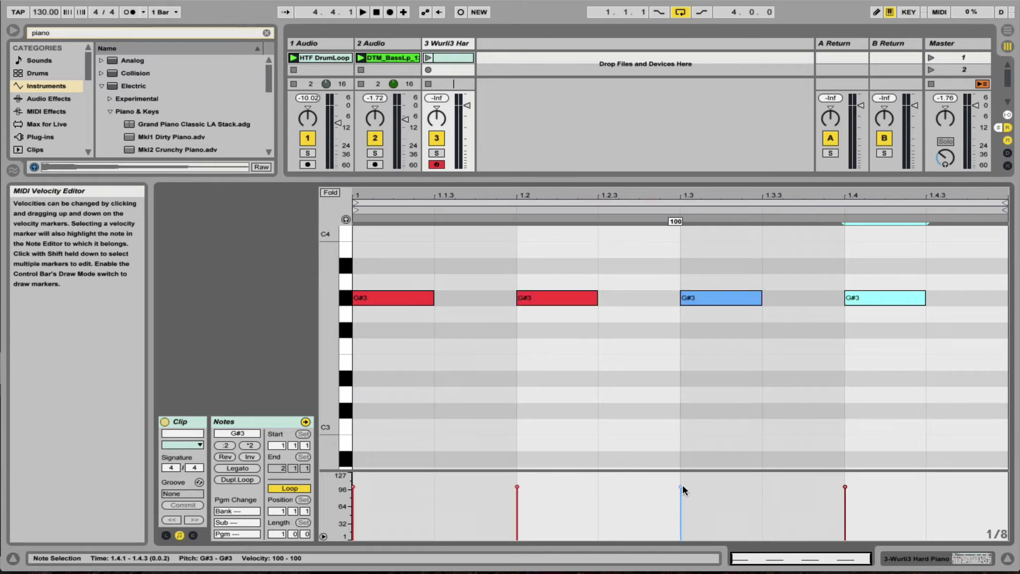
- Set the velocity of the G#3 note at 1.4.1 to 40, and lower the last three notes' velocities together
left_click(845, 486)
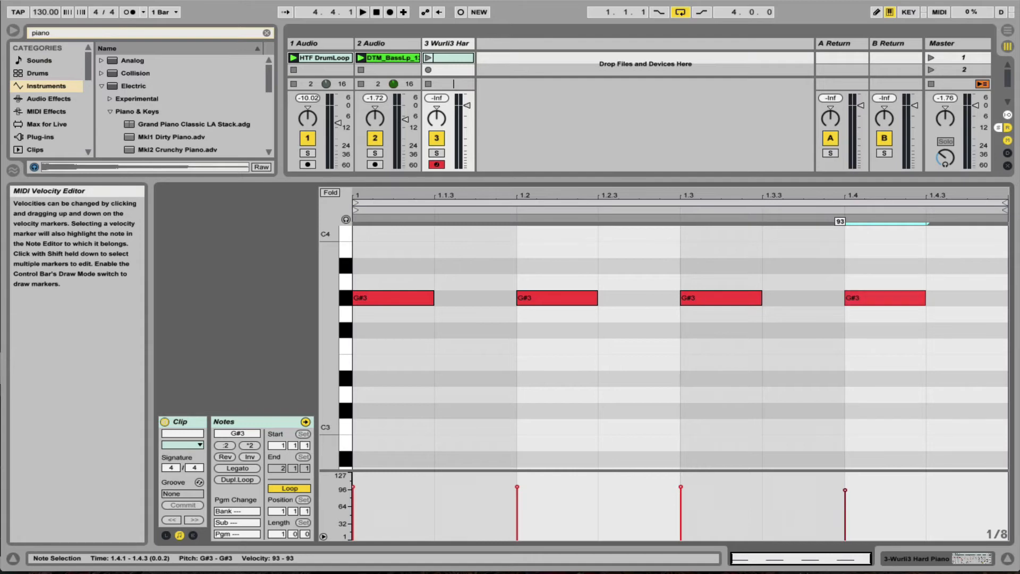
mouse_move(845, 490)
left_mouse_down()
mouse_move(845, 536)
mouse_move(845, 476)
mouse_move(845, 518)
left_mouse_up()
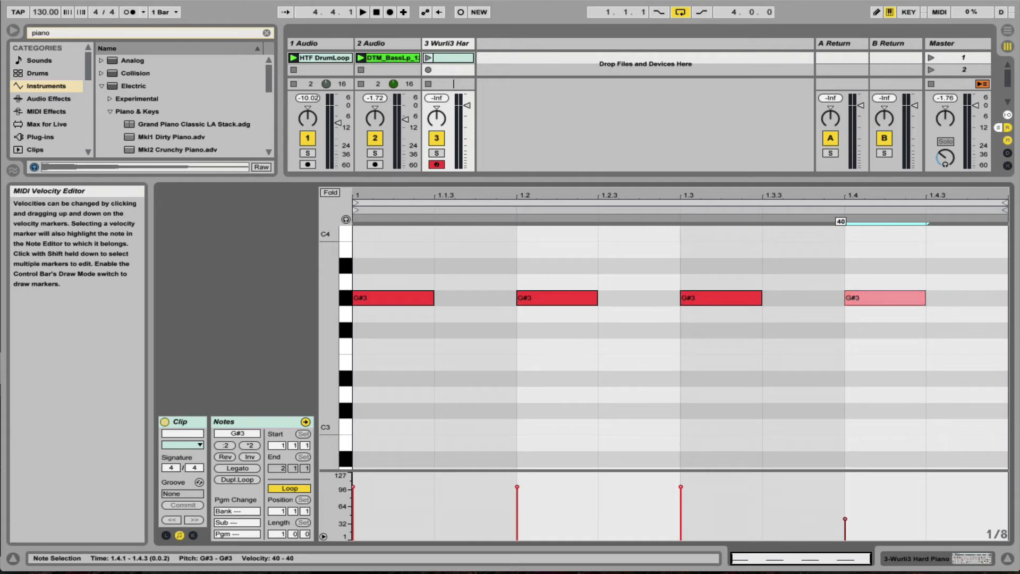
left_click(575, 429)
left_click_drag(497, 478, 862, 534)
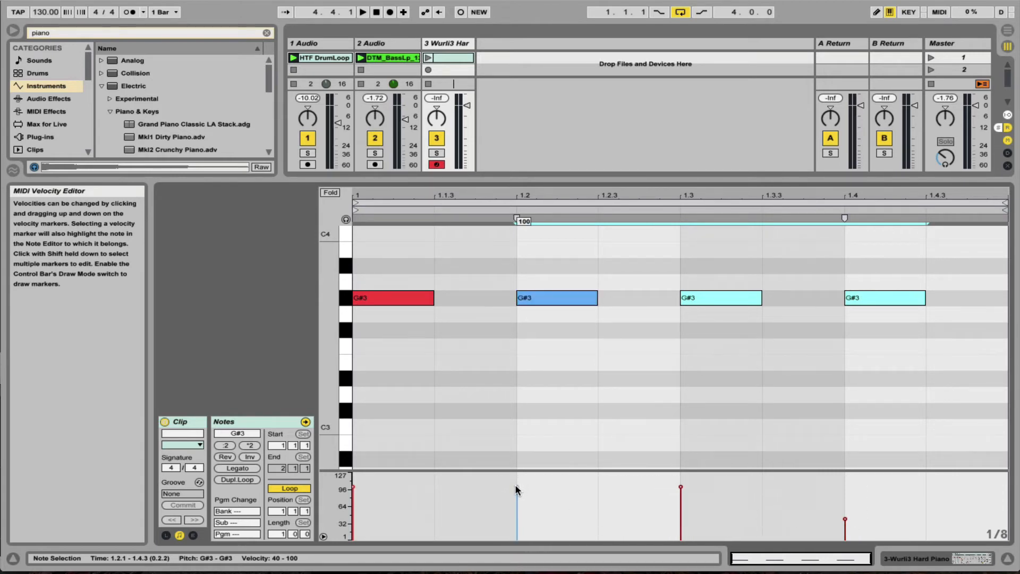
mouse_move(516, 486)
left_mouse_down()
mouse_move(516, 523)
mouse_move(516, 508)
left_mouse_up()
- Delete all four G#3 notes from the piano clip together
left_click_drag(385, 238, 890, 352)
key("Delete")
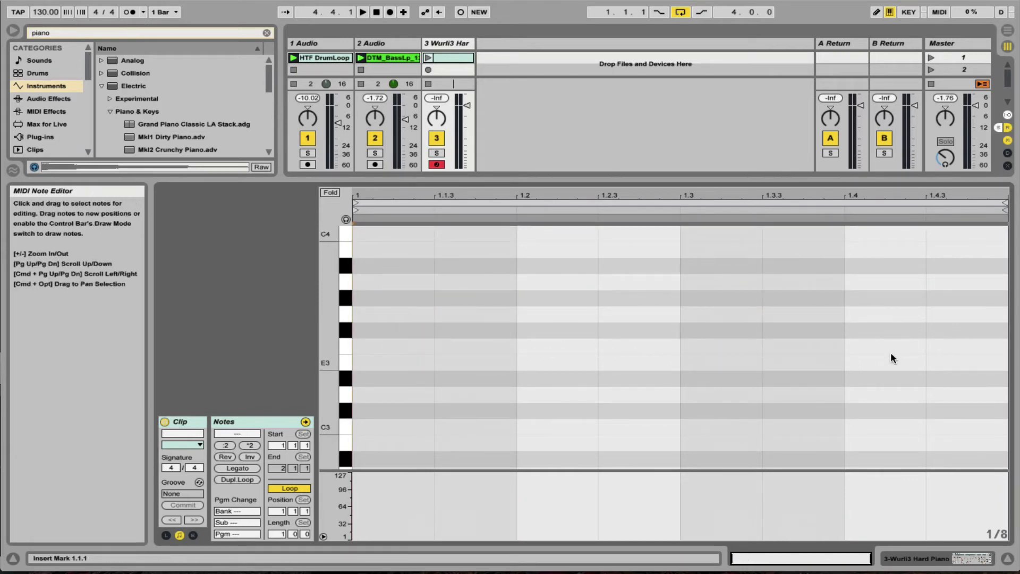
- Launch scene 1 and set the piano clip's loop length to 2 bars, and then to 4 bars
left_click_drag(346, 308, 326, 345)
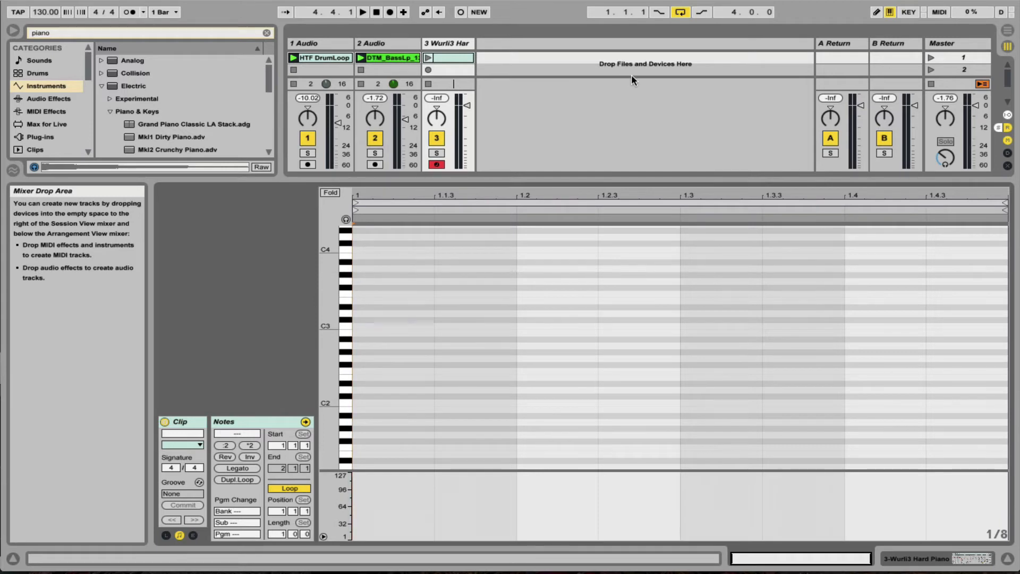
left_click(930, 57)
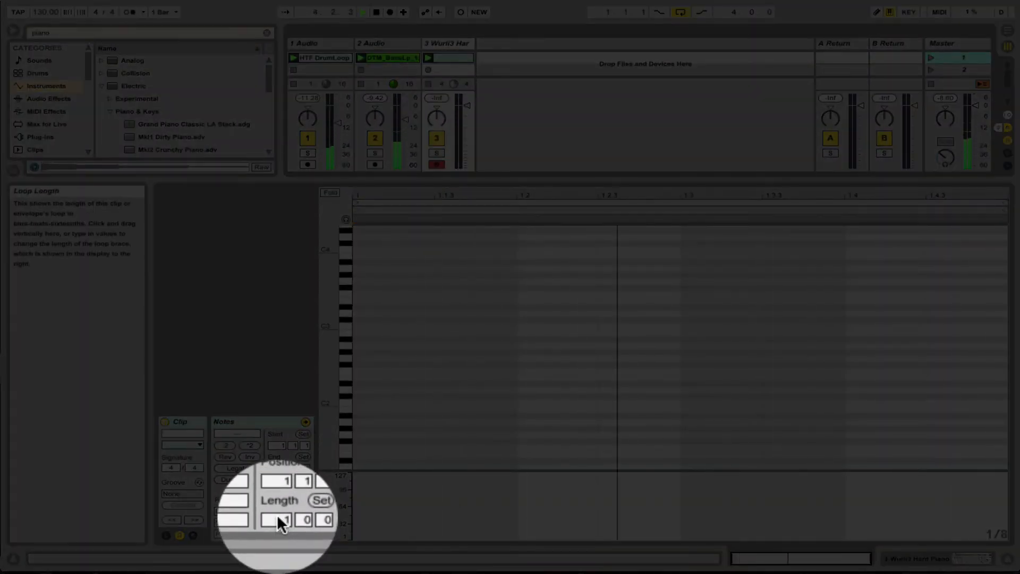
left_click(277, 516)
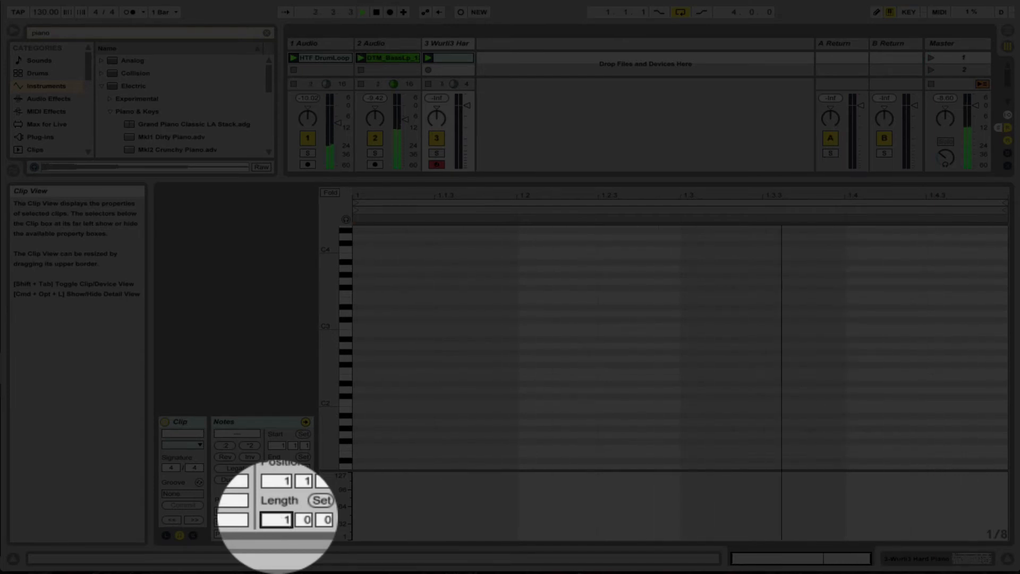
type("2")
key("Return")
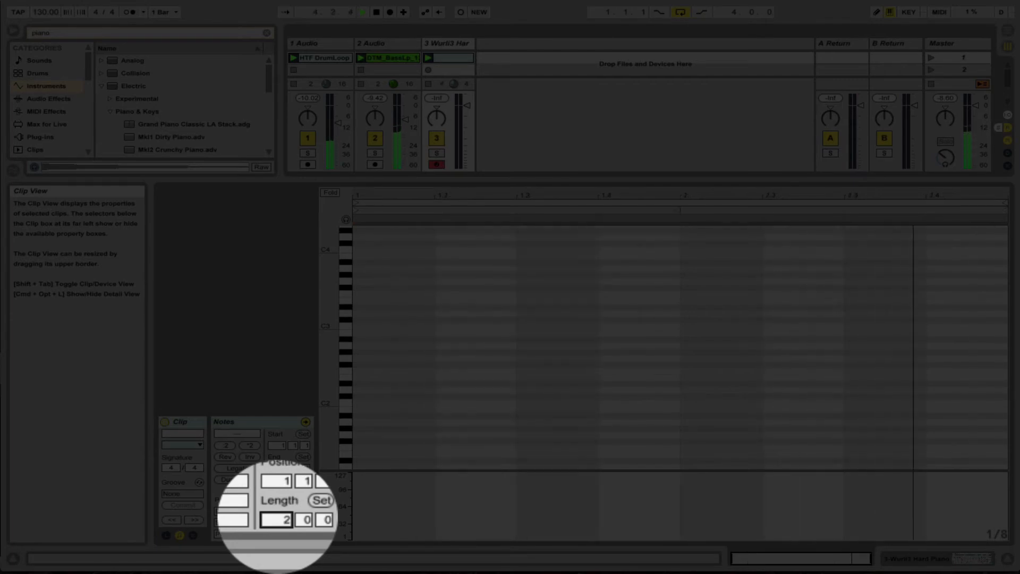
type("4")
key("Return")
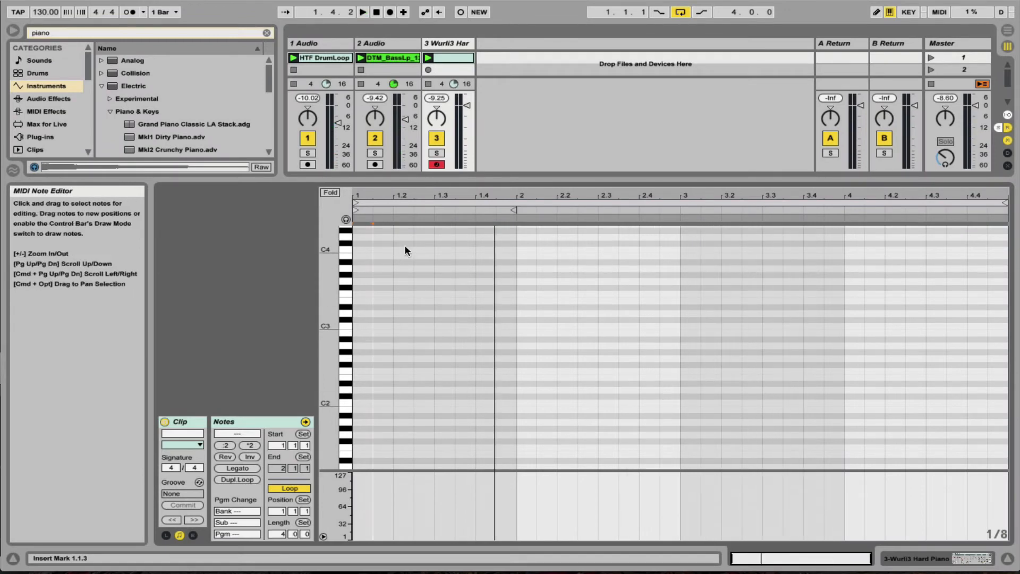
- Start playback, turn on MIDI Editor Preview and audition piano roll keys including F#3 and D3
key("space")
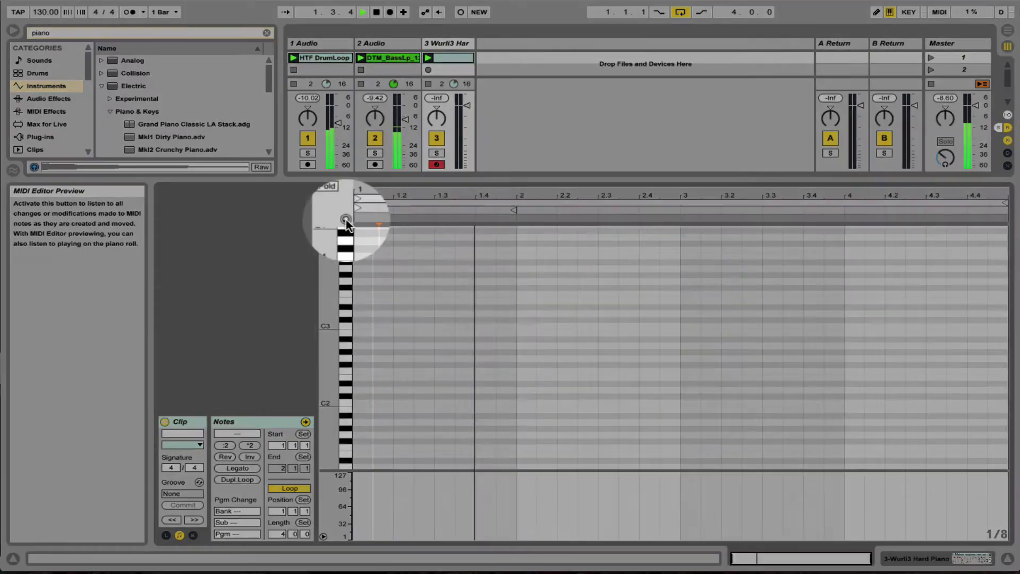
left_click(345, 219)
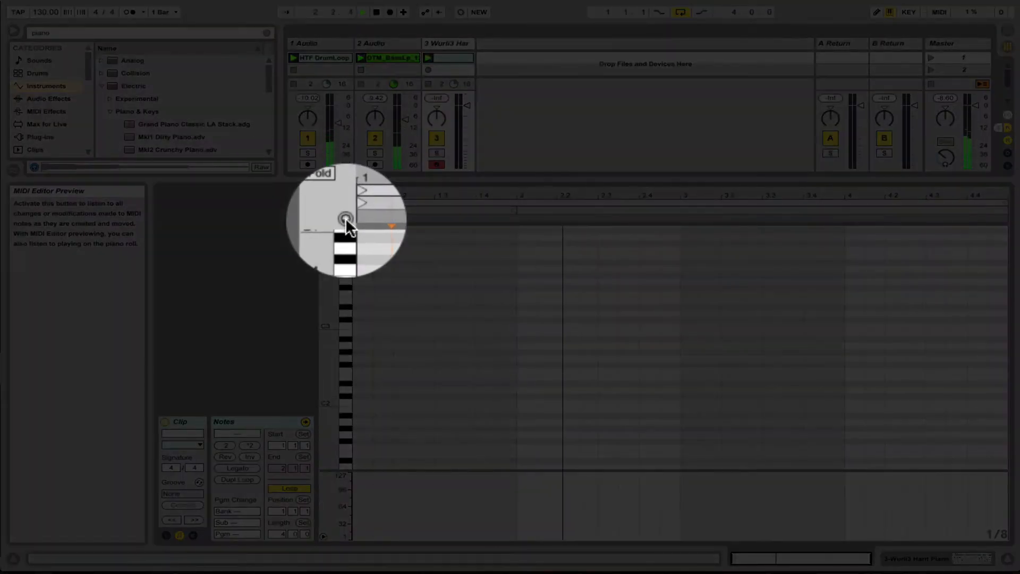
left_click(343, 301)
left_click(343, 283)
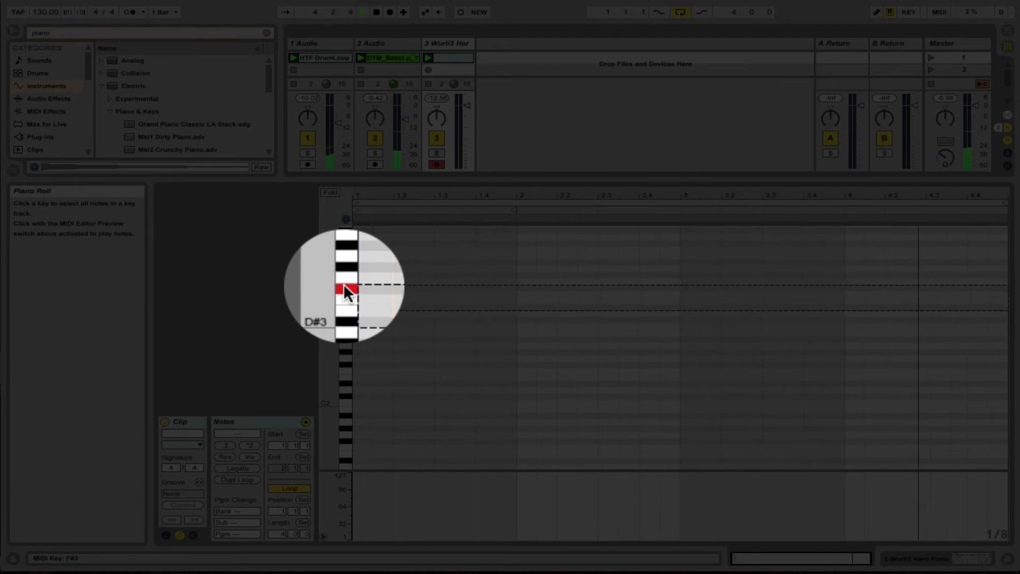
left_click(343, 302)
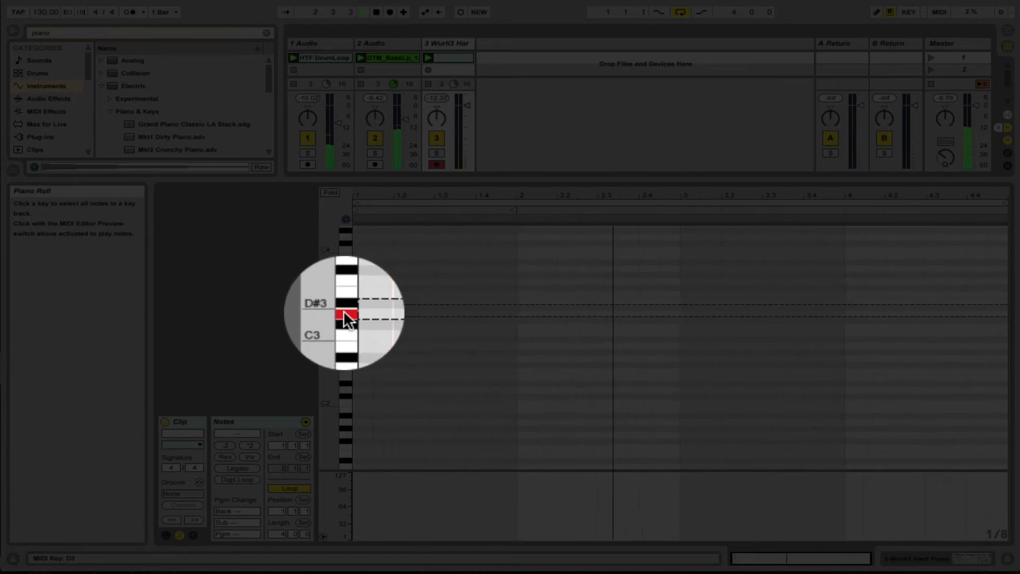
left_click(343, 310)
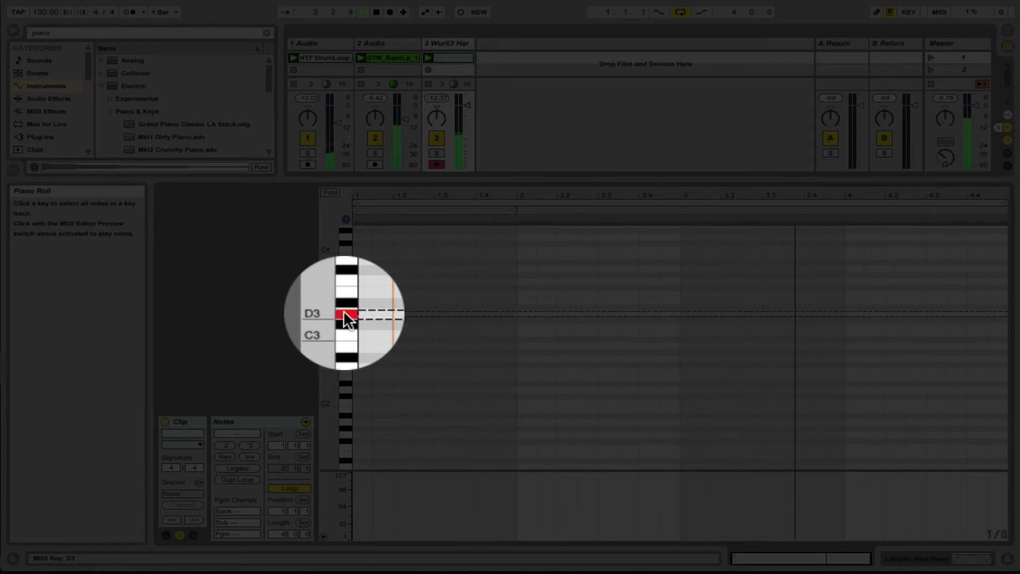
left_click(343, 310)
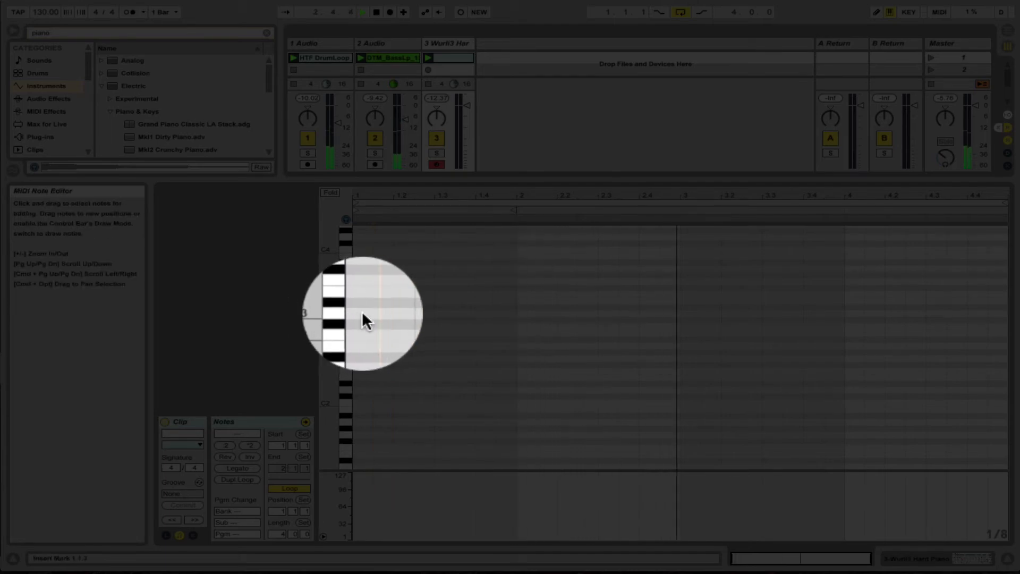
- Insert a D3 eighth note at 1.1.1 and an F3 note running from 1.2.1 to 1.3.3
double_click(362, 312)
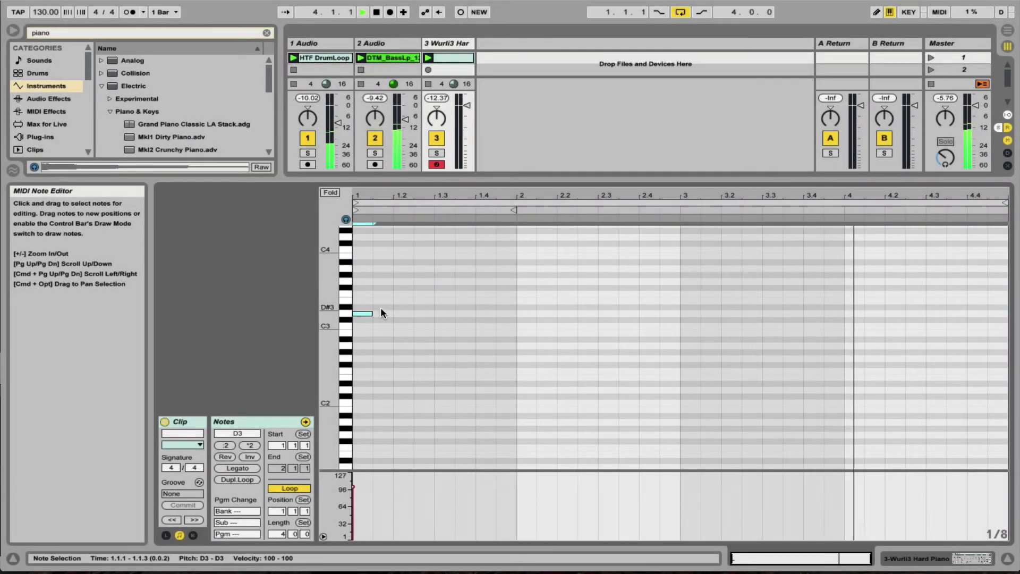
double_click(382, 297)
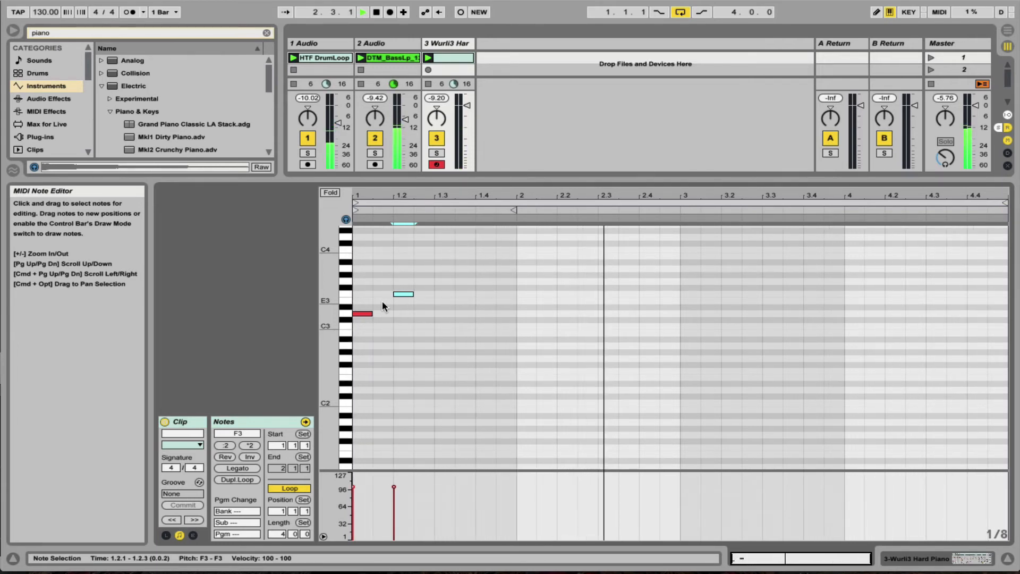
key("Right")
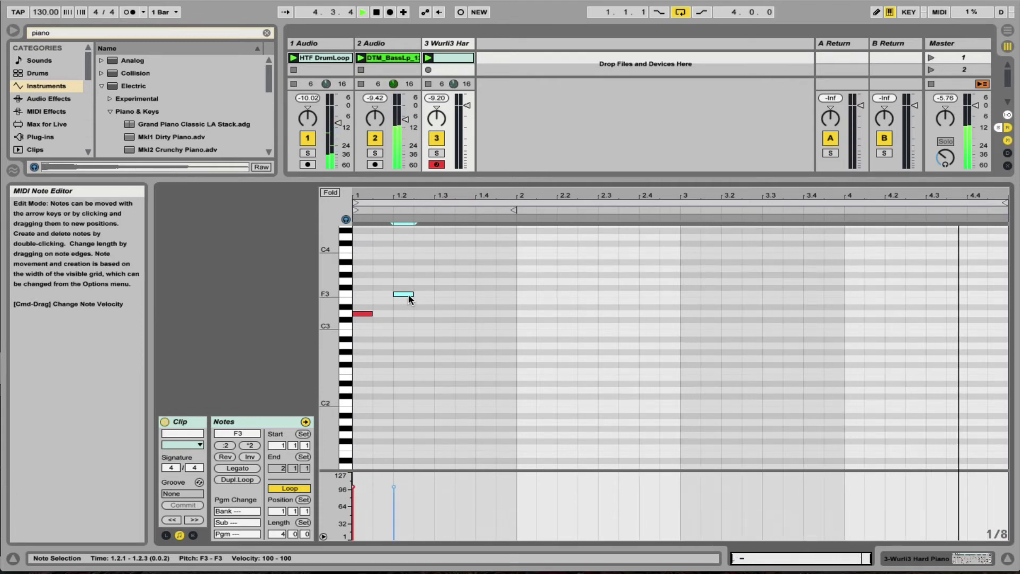
left_click_drag(411, 296, 453, 295)
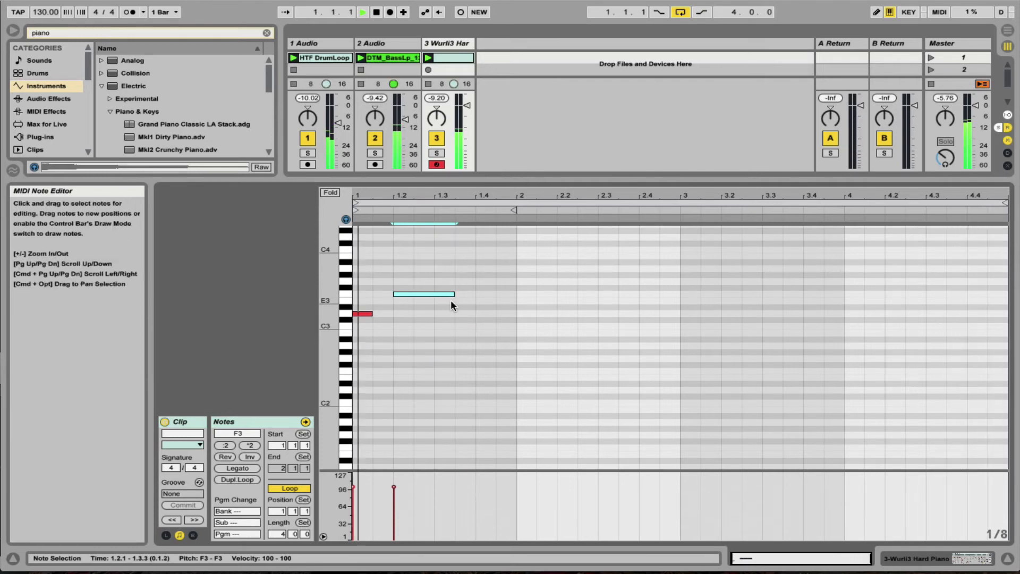
- Insert a G3 eighth note at 1.4.3 and place a duplicate of it at 2.1.3
double_click(506, 281)
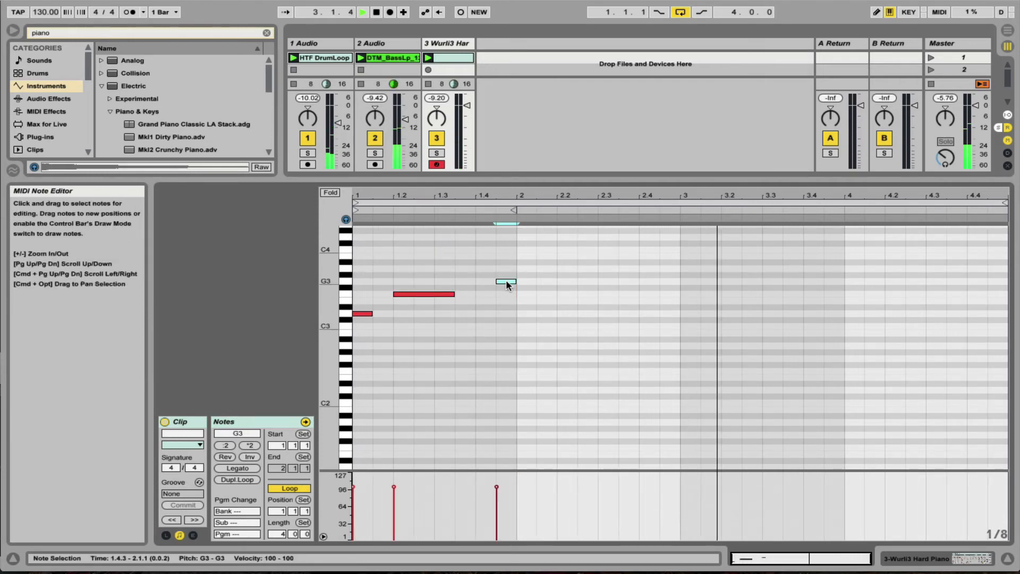
key("super+d")
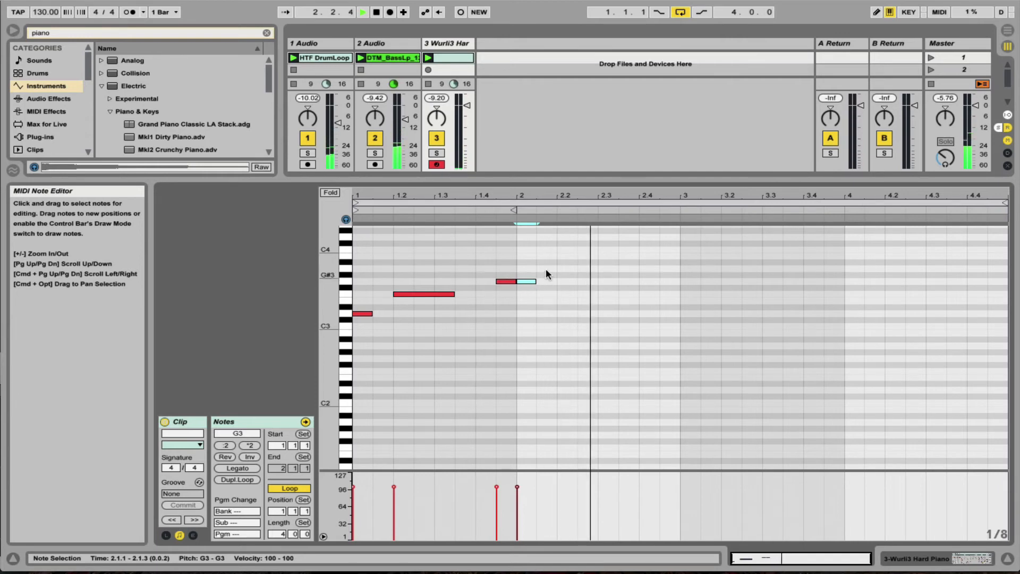
left_click_drag(528, 280, 539, 281)
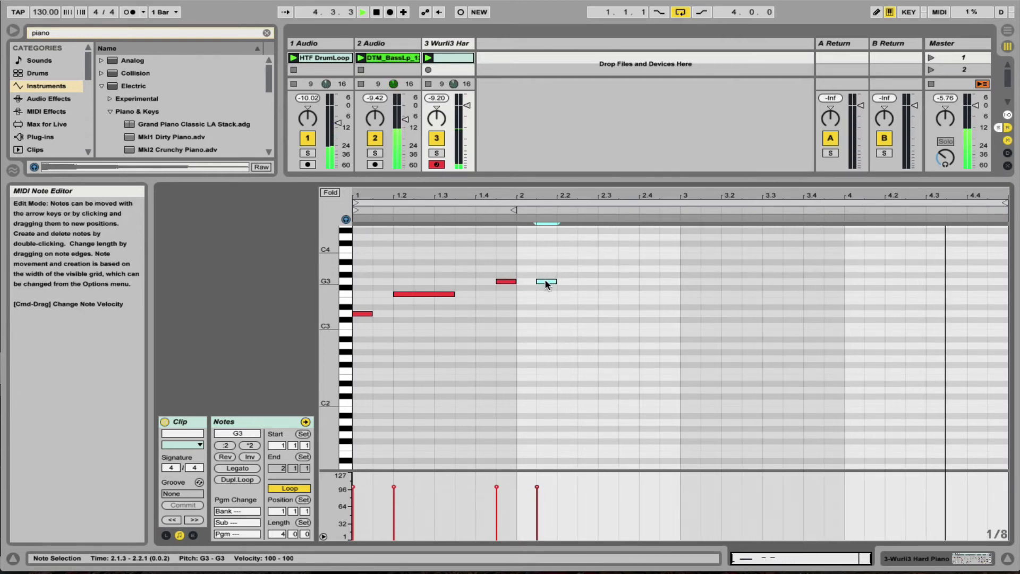
- Add eighth notes D3 at 2.3.1 and C3 at 2.4.1, and stop playback
left_click_drag(546, 284, 611, 311)
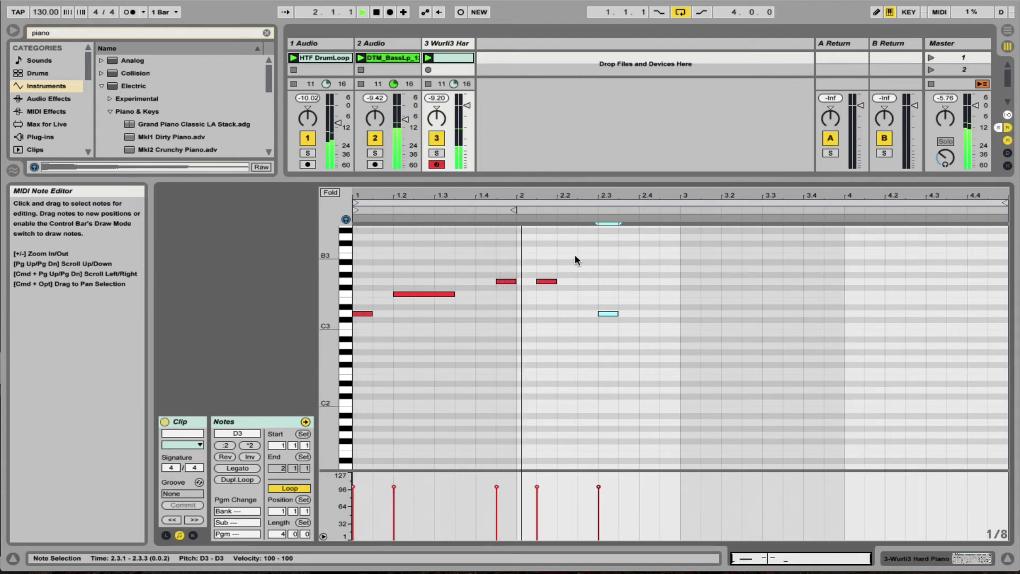
double_click(648, 325)
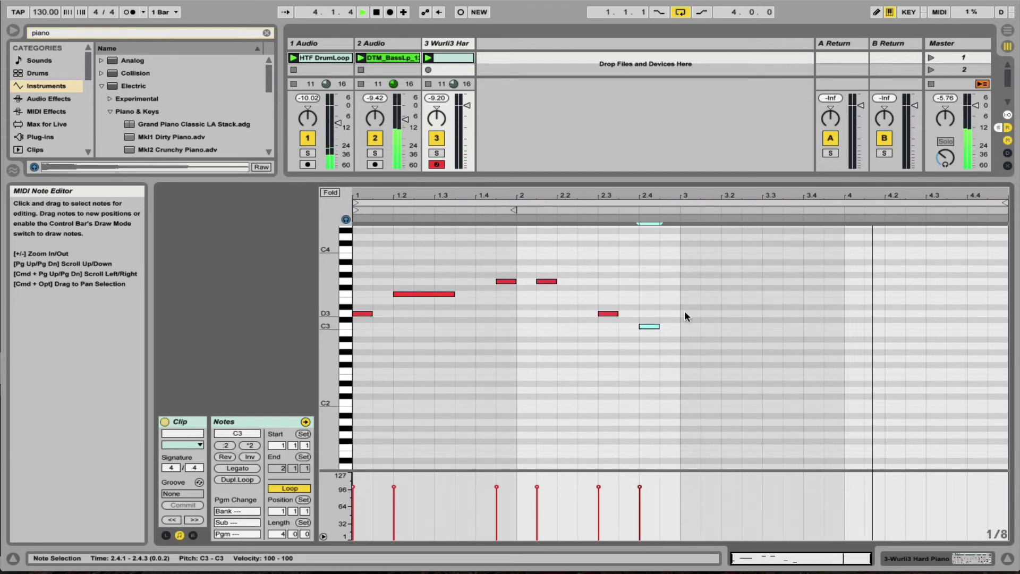
key("space")
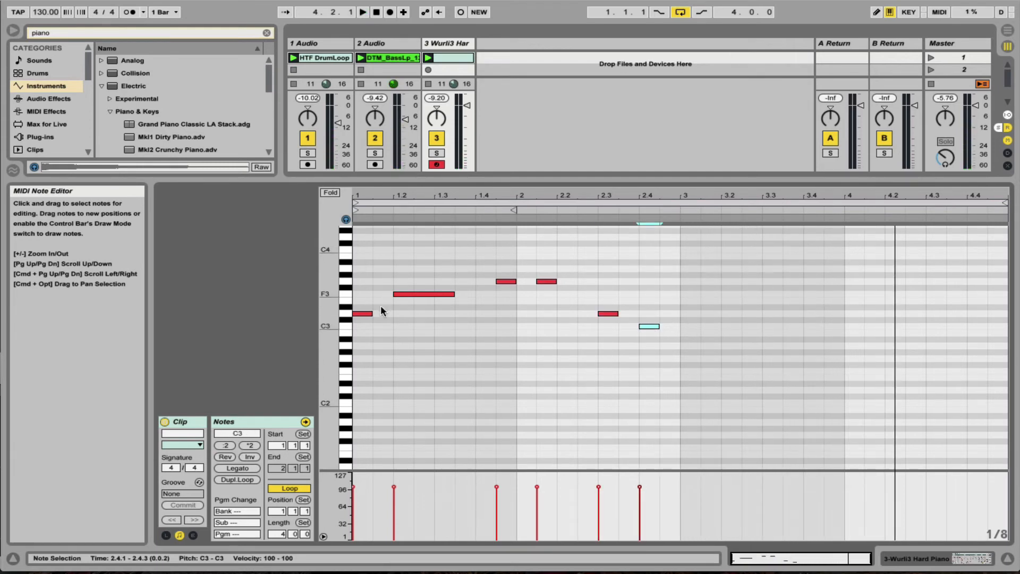
- Duplicate the full two-bar phrase from 1.1.1 to 3.1.1 into bars 3 and 4 of the piano clip
left_click_drag(357, 234, 666, 379)
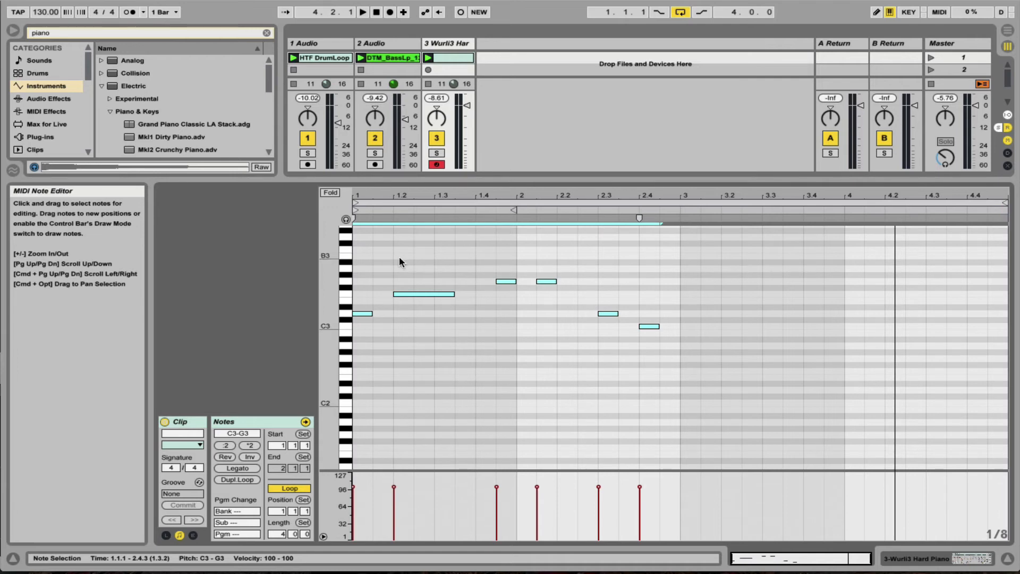
left_click_drag(357, 227, 673, 386)
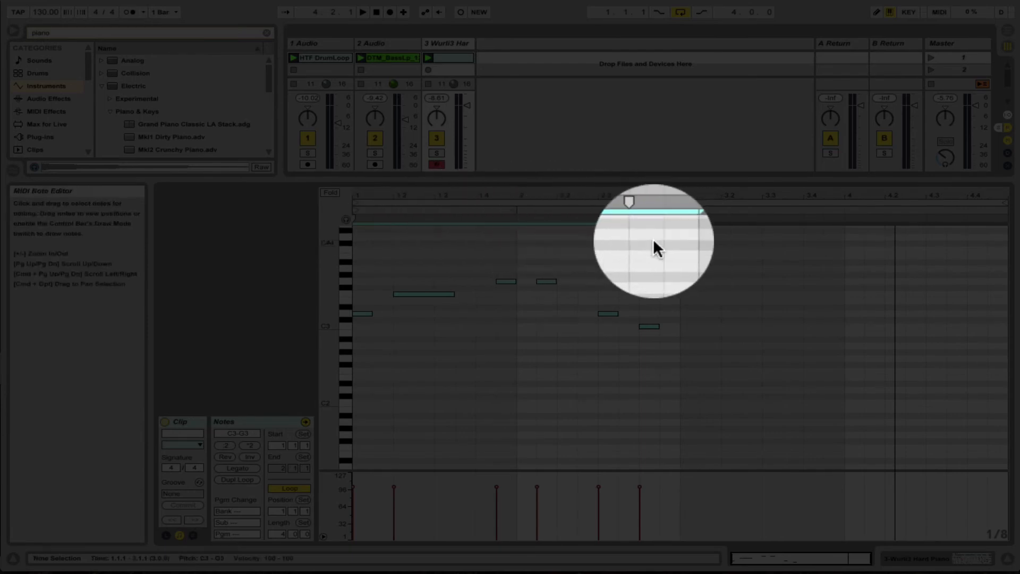
key("super+d")
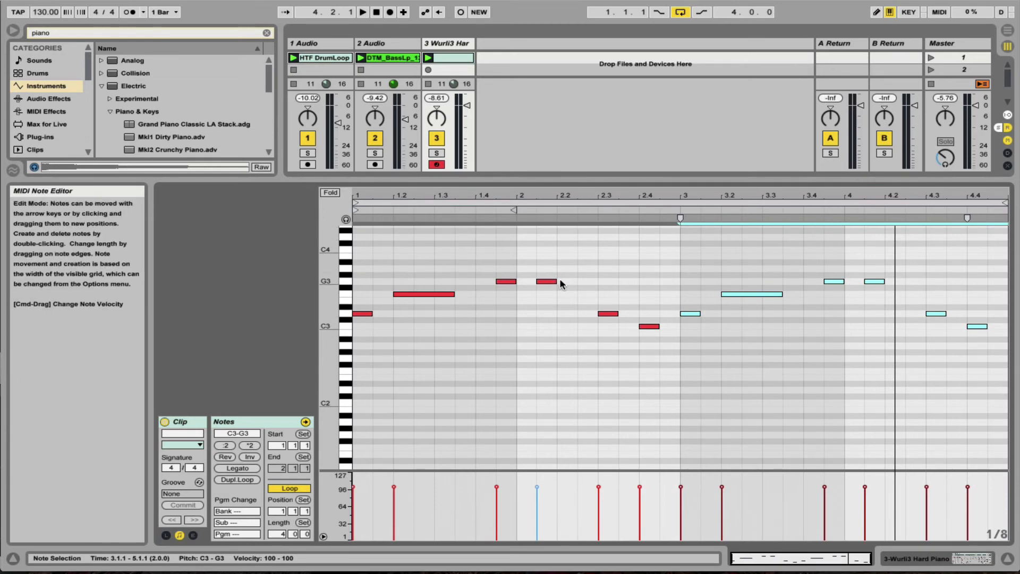
- Play scene 1, lower the Wurli3 track's volume to about -11.3 dB, and stop playback
left_click(930, 58)
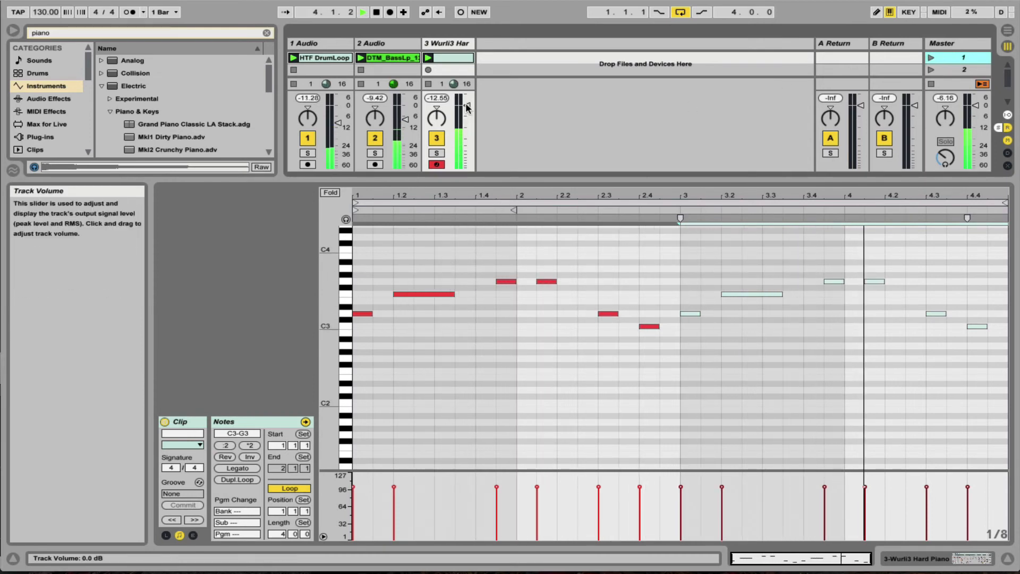
left_click_drag(466, 103, 466, 126)
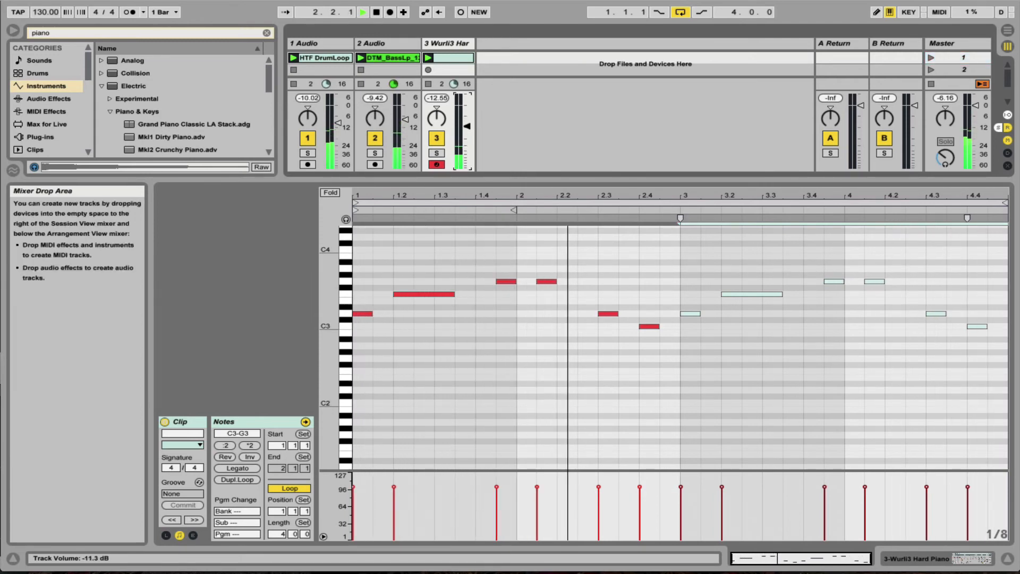
key("space")
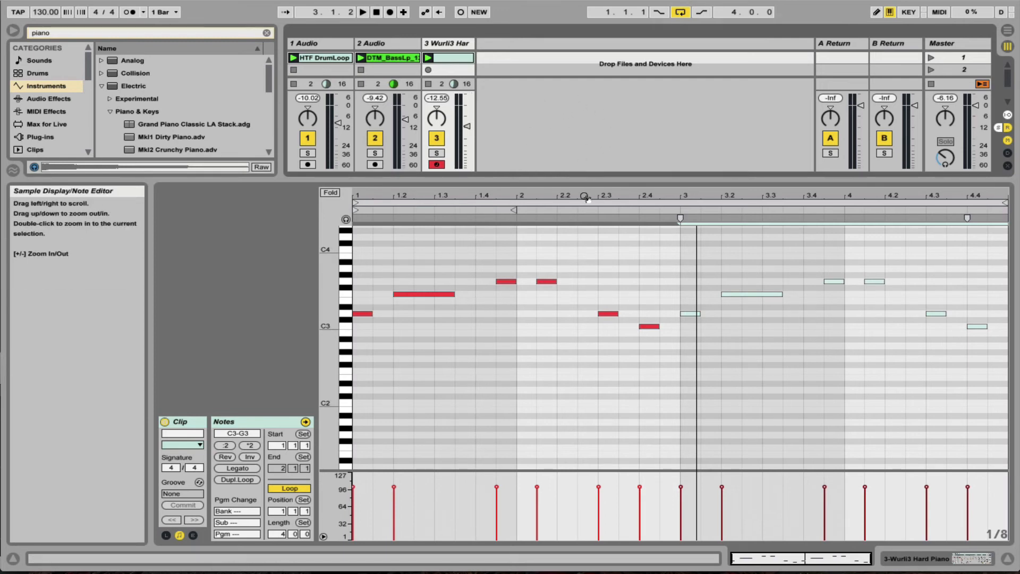
- Hide the piano clip's detail view to expand the Session View, and launch scene 1
double_click(554, 181)
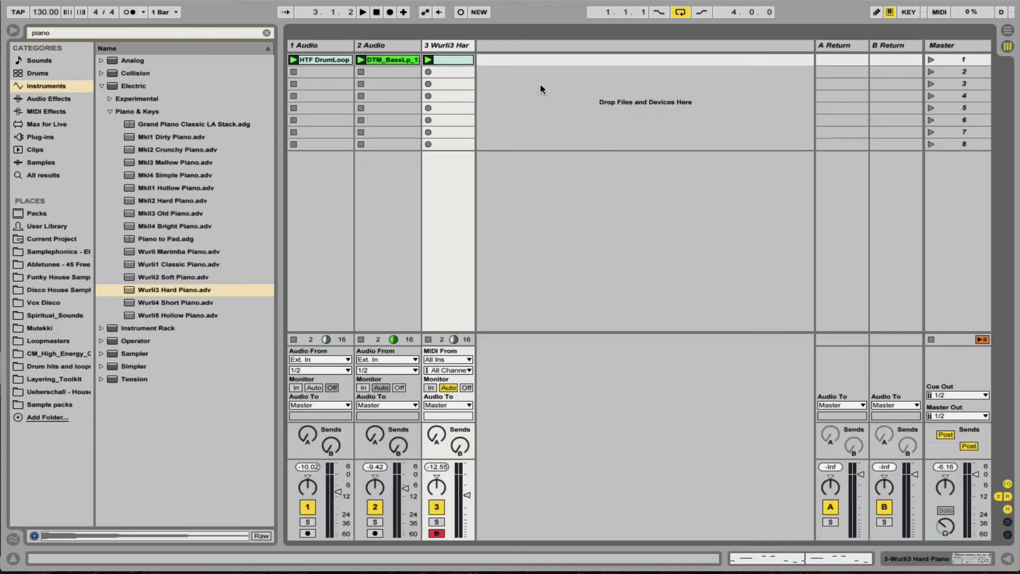
left_click(929, 58)
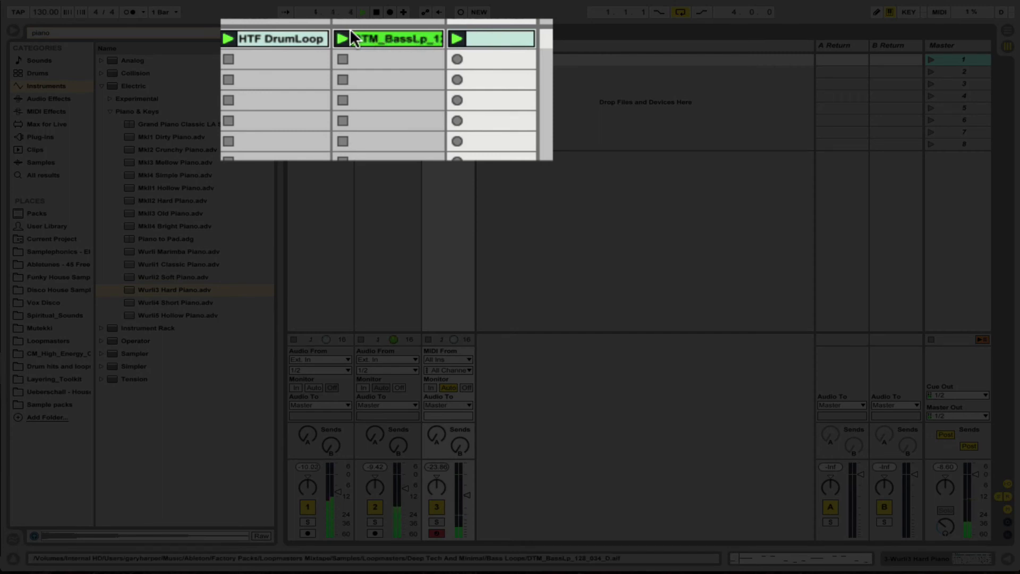
- Move the HTF DrumLoop clip to scene 2 and the piano clip to scene 3, launching scene 1 with the bass alone
left_click_drag(284, 31, 286, 57)
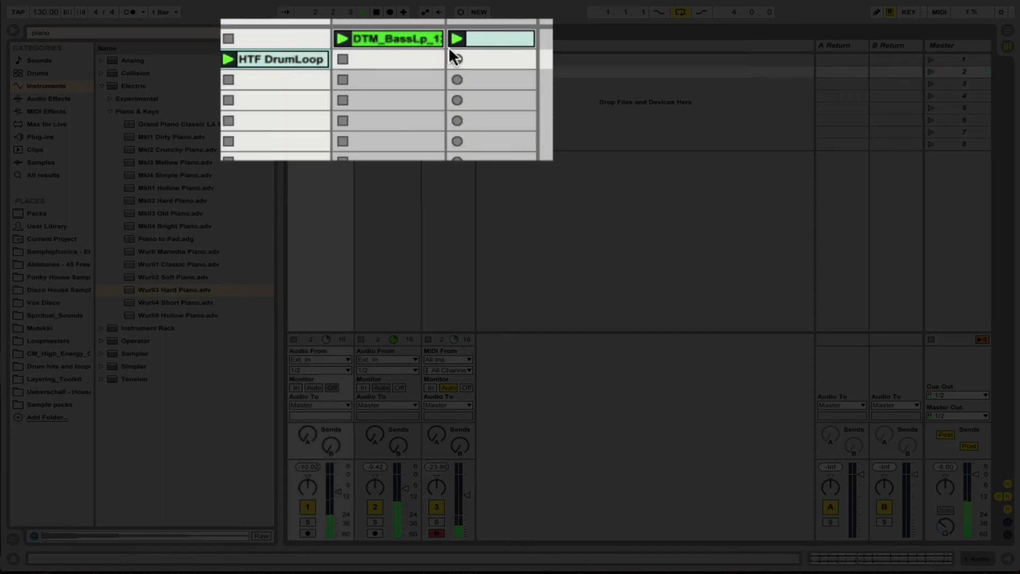
left_click_drag(489, 35, 489, 53)
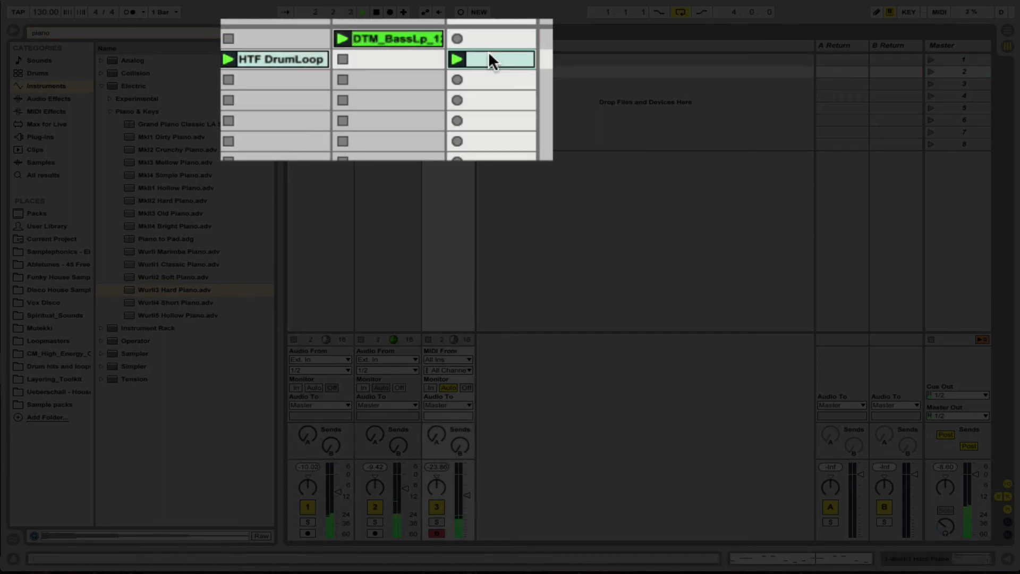
left_click(931, 59)
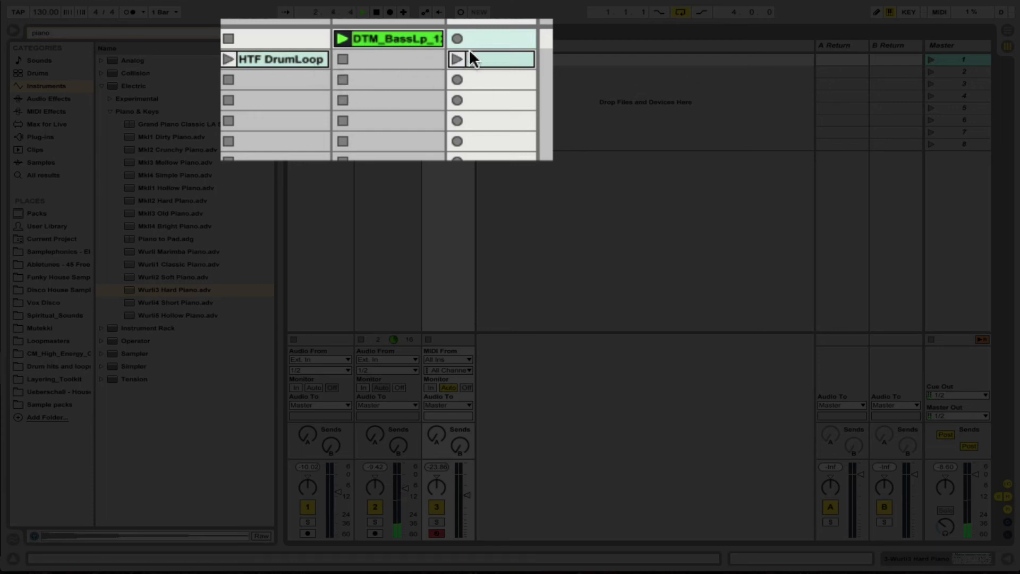
left_click(484, 79)
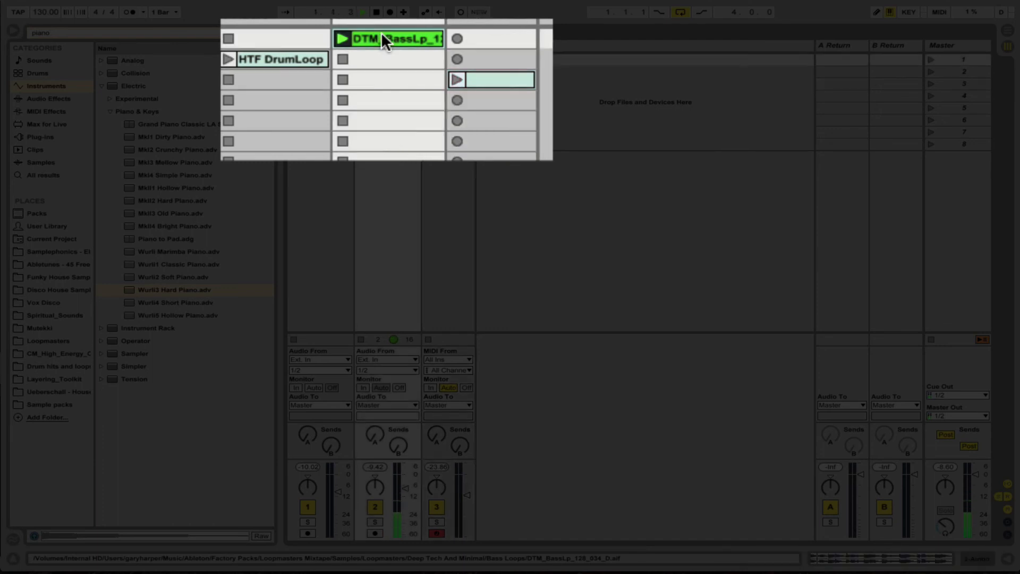
- Duplicate the bass clip from scene 1 into scene 2, leaving the bass slot in scene 3 empty
key("super+d")
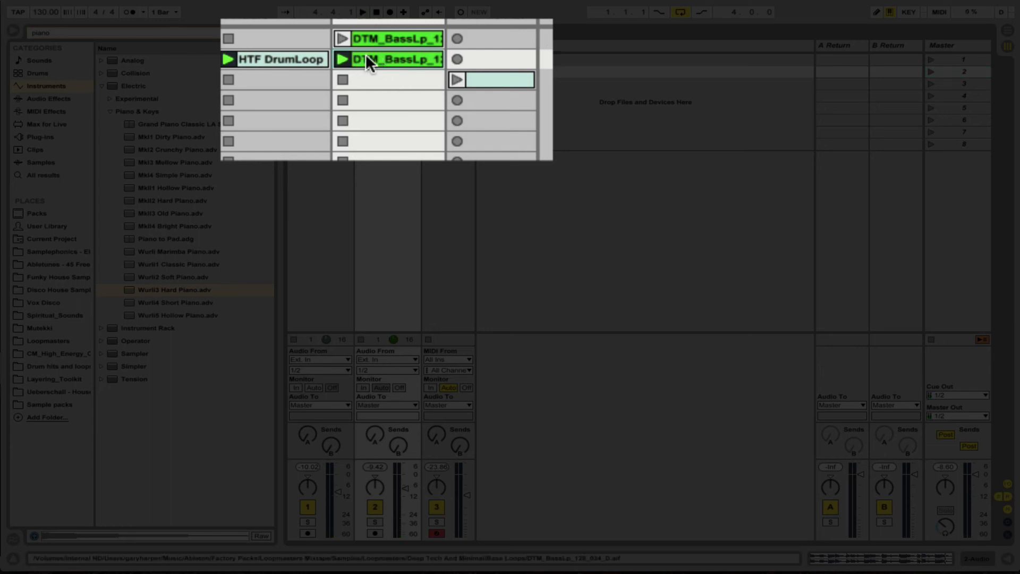
key("super+d")
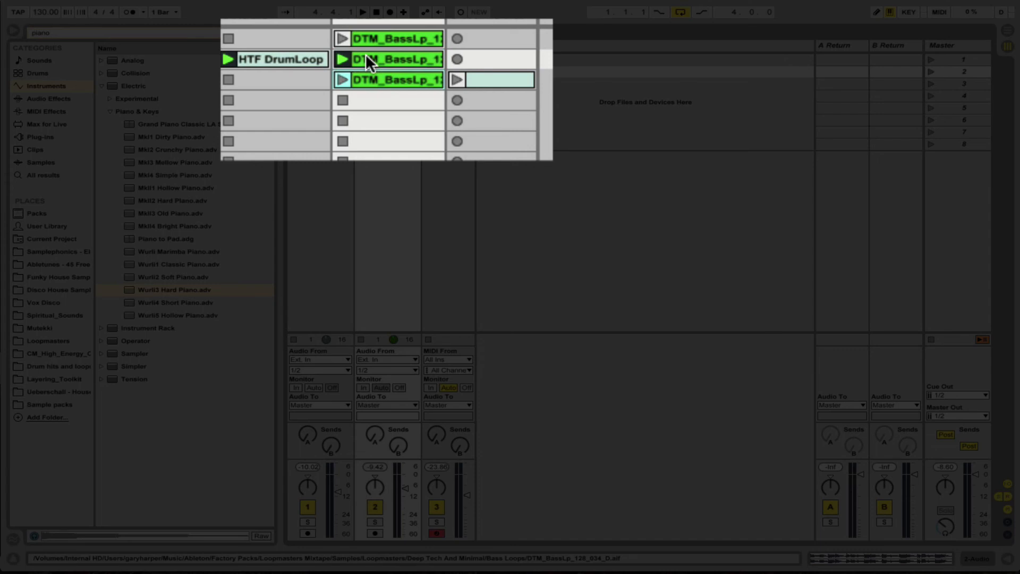
key("Delete")
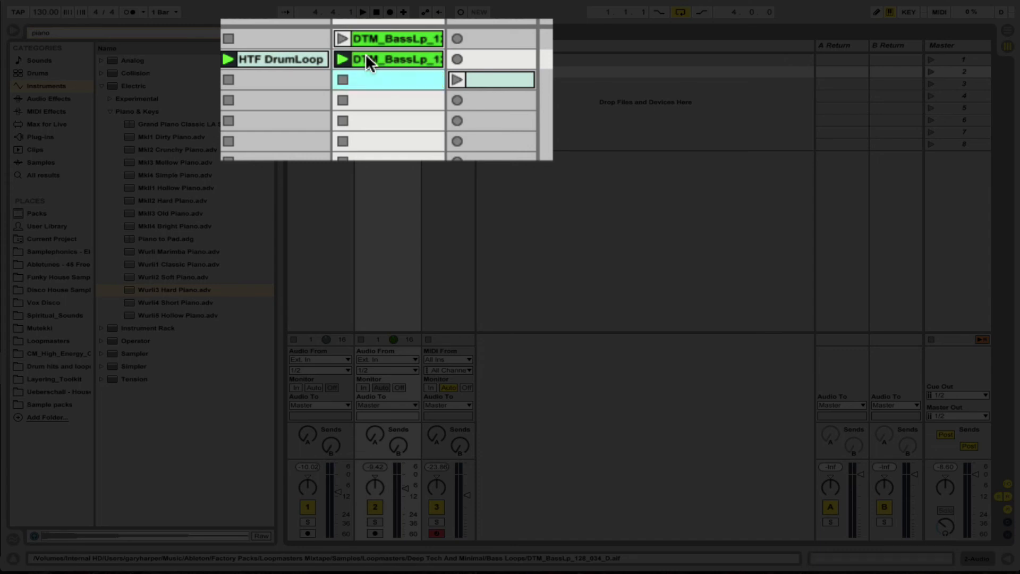
- Fill scene 4 with copies of the piano clip from scene 3 and the bass and drum clips from scene 2
left_click(500, 79)
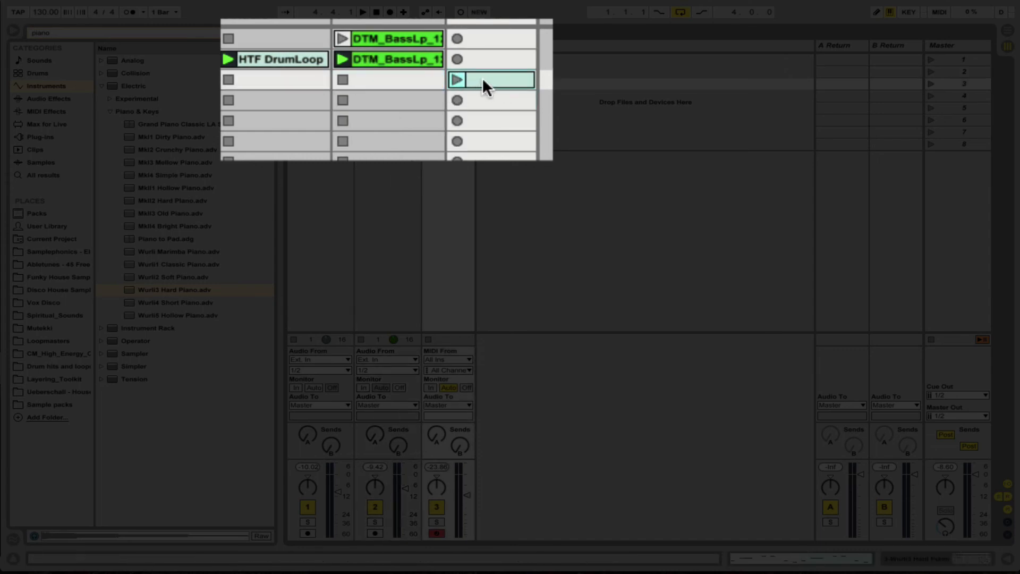
key("super+d")
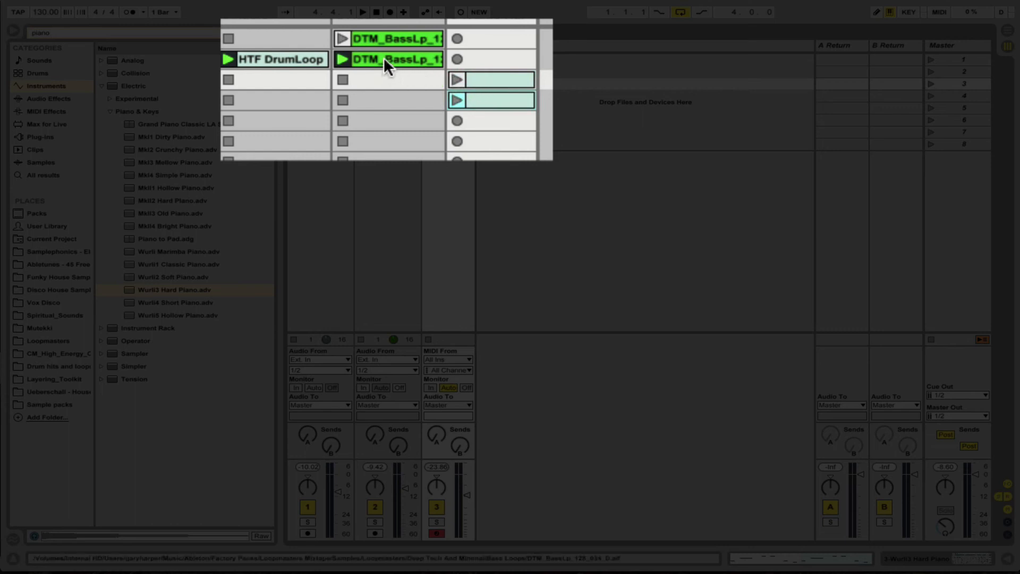
left_click_drag(384, 56, 382, 100)
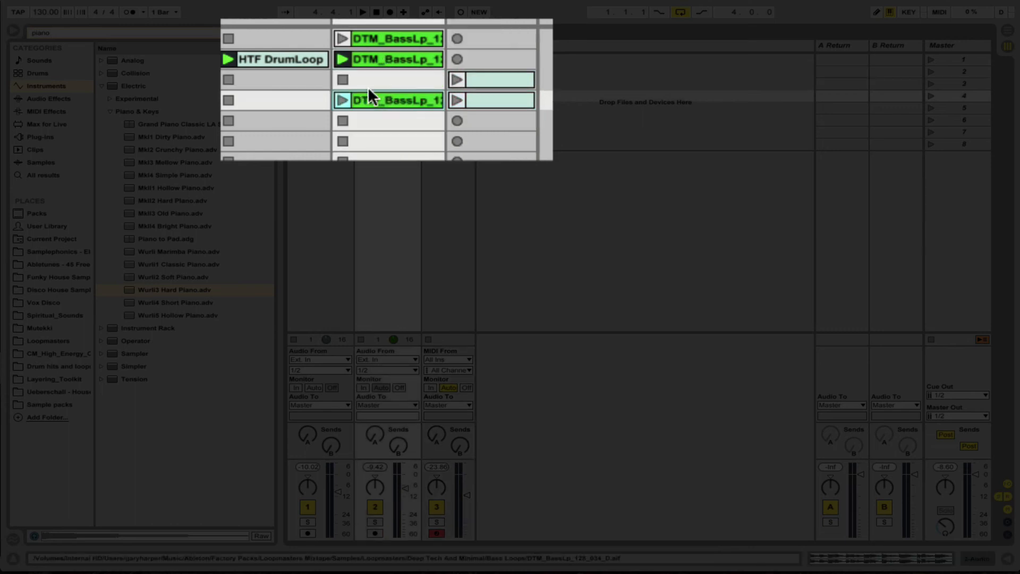
left_click(282, 58)
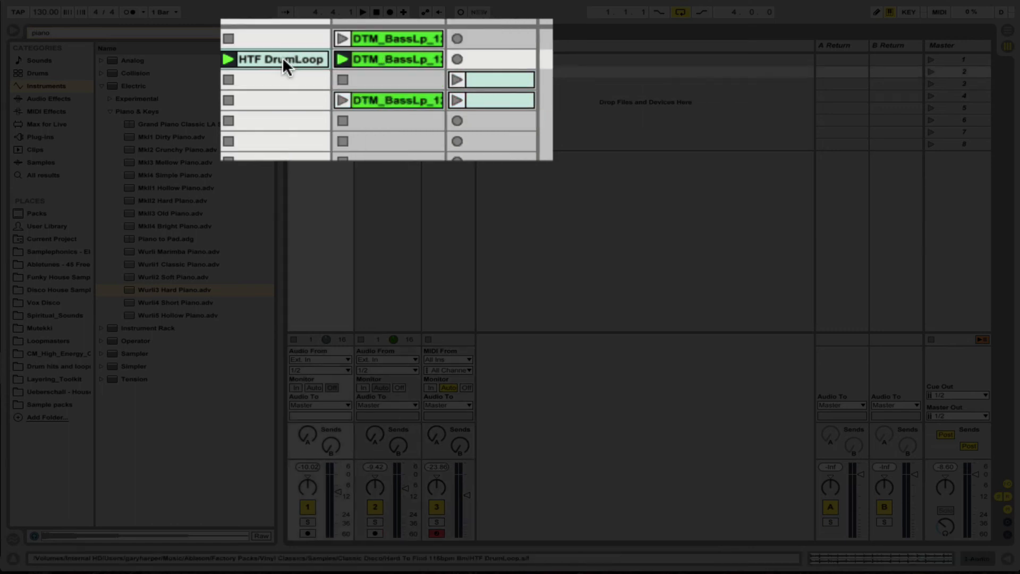
left_click_drag(282, 57, 284, 100)
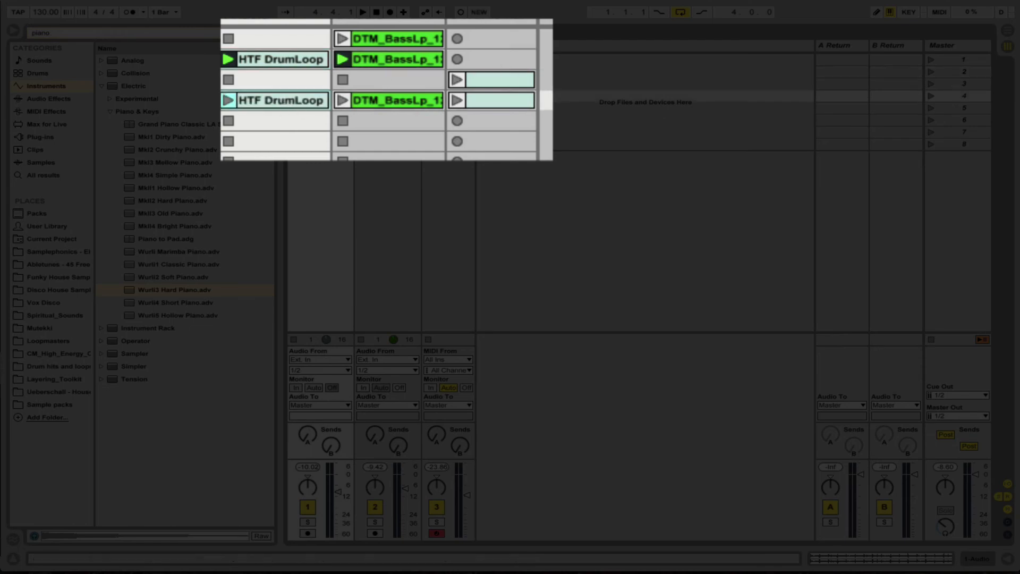
- Launch scenes 1, 2, 3 and 4 in turn to play through the arrangement
left_click(929, 61)
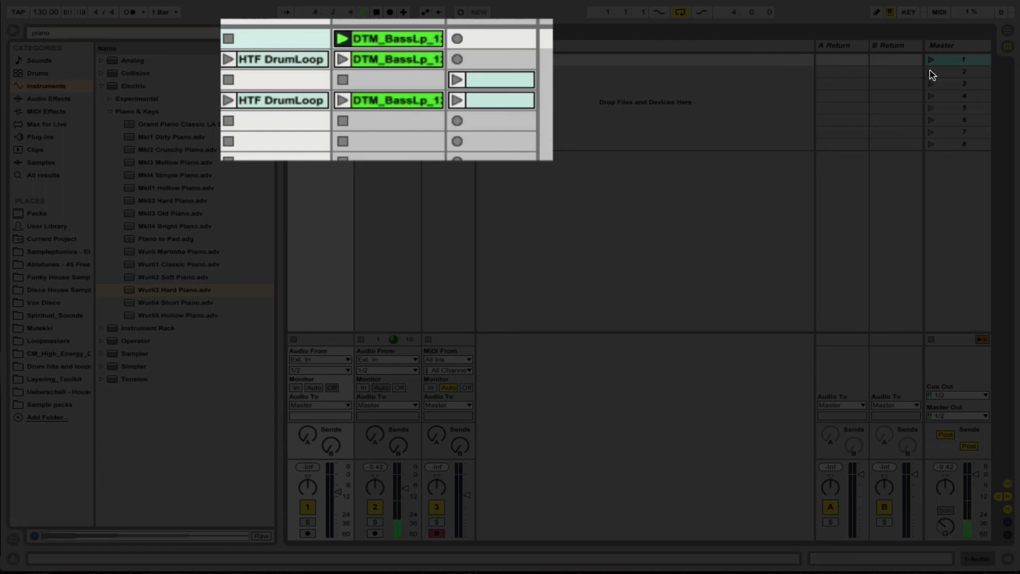
left_click(930, 72)
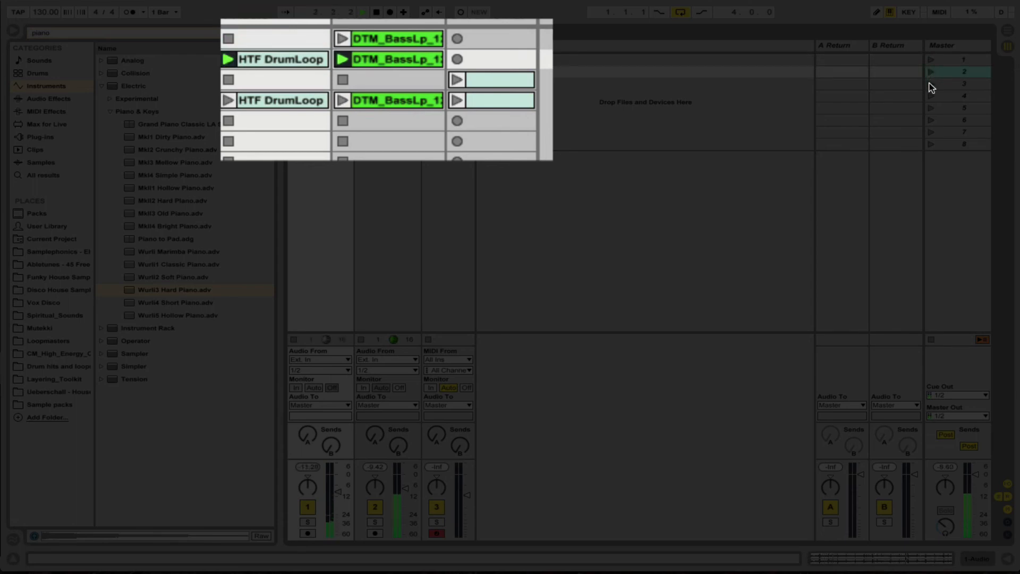
left_click(931, 84)
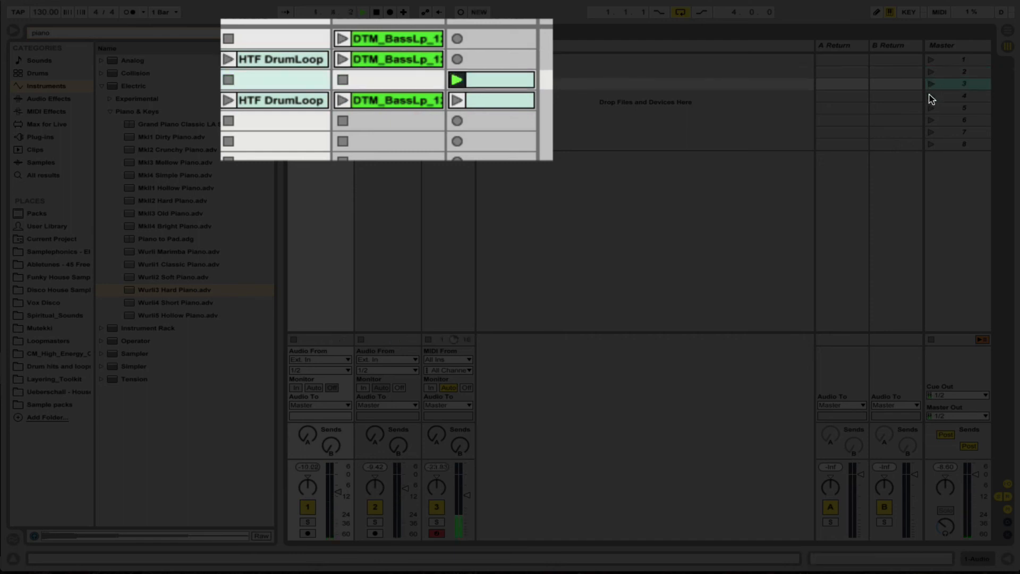
left_click(930, 98)
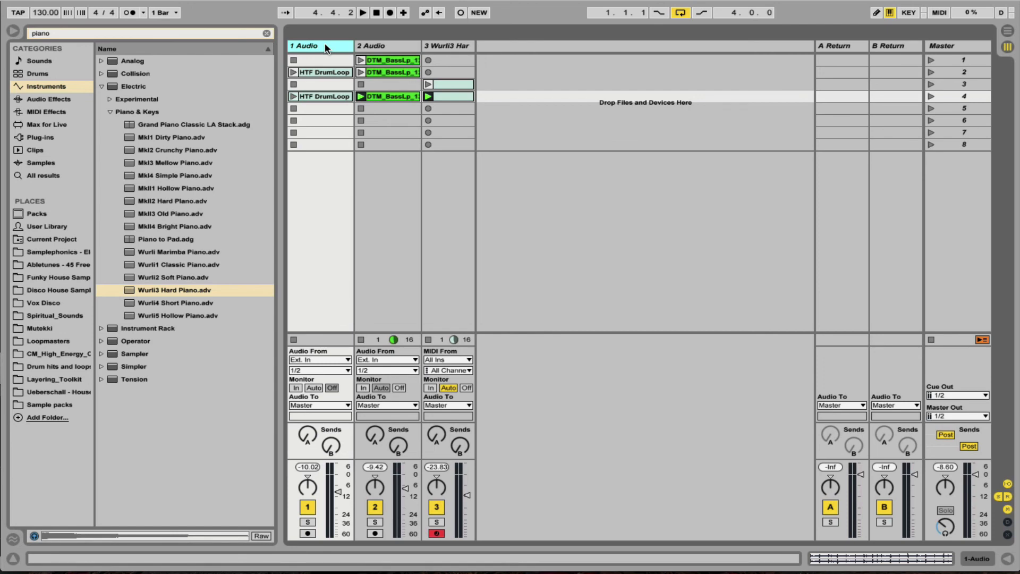
- Rename the three tracks Drums, Bass and Keys in order
key("ctrl+r")
type("D")
key("Return")
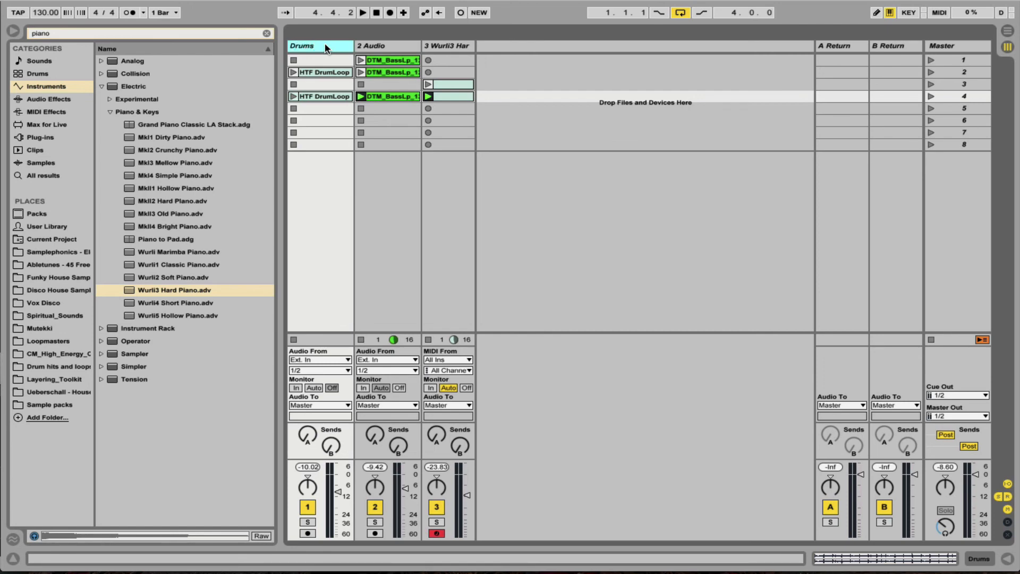
left_click(376, 48)
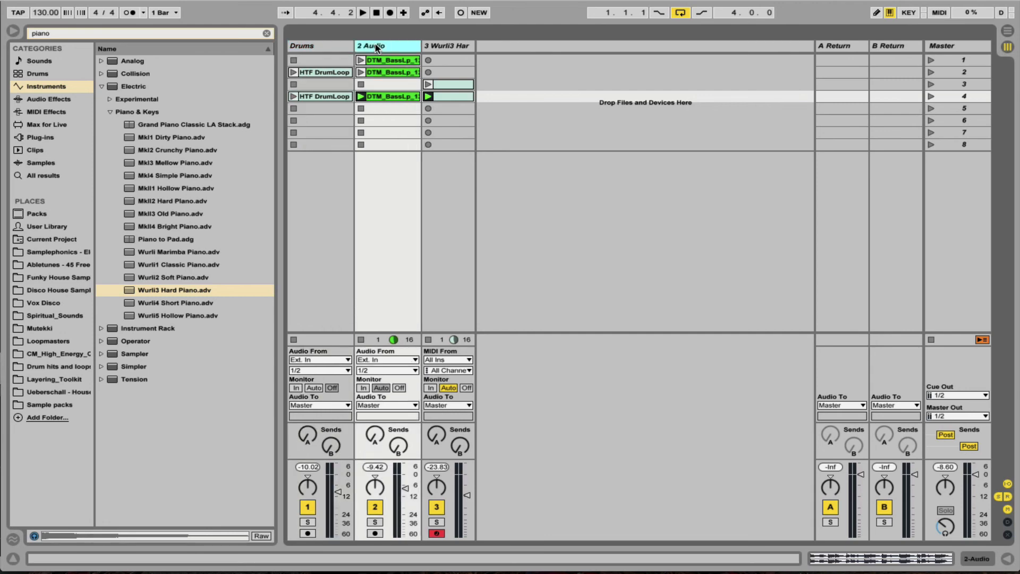
key("ctrl+r")
type("Ba")
key("Return")
left_click(441, 46)
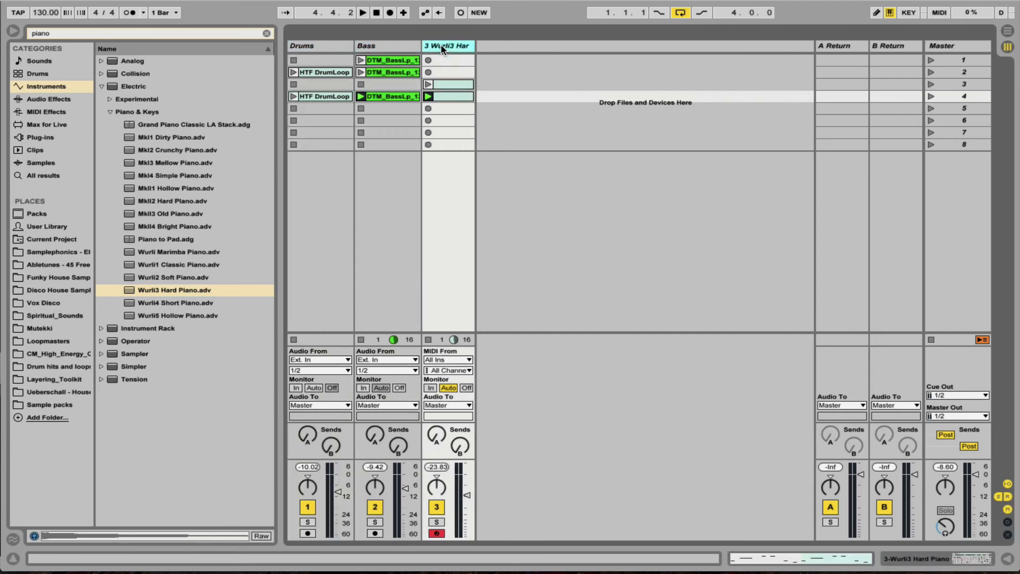
key("ctrl+r")
type("Ke")
key("Return")
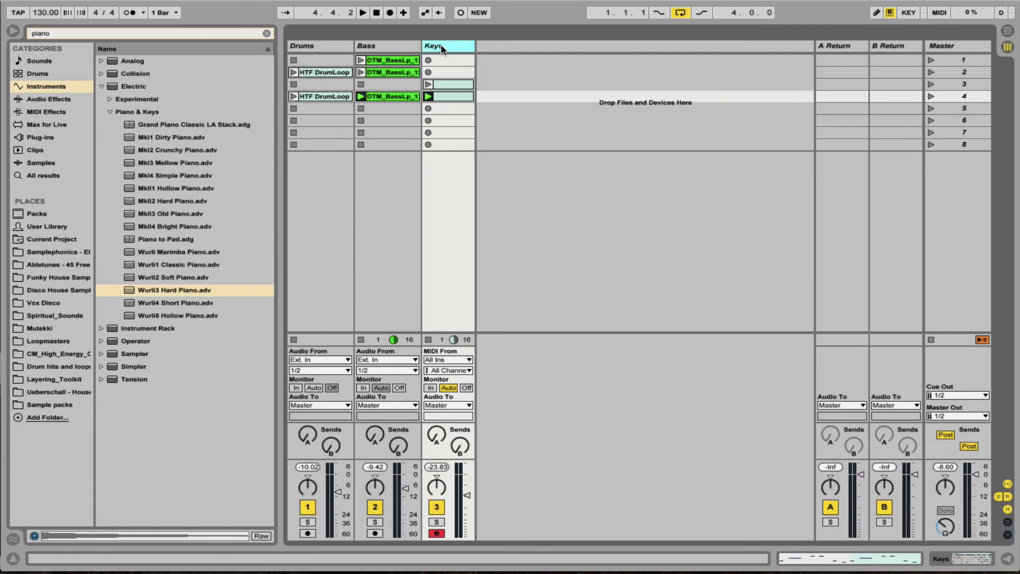
- Widen the Drums, Bass and Keys tracks in the Session View so the full clip names fit
left_click(335, 46)
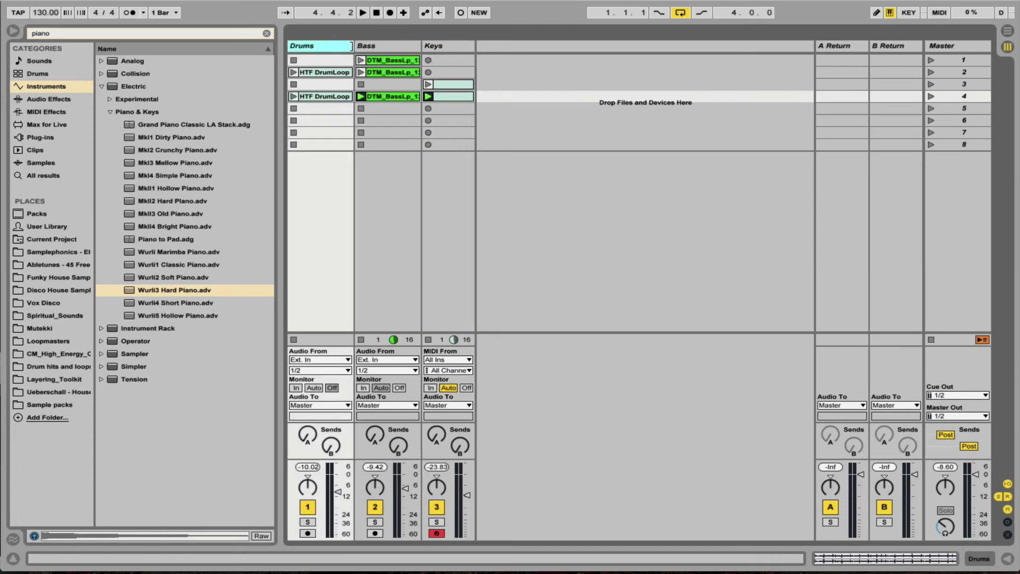
left_click_drag(355, 46, 394, 46)
left_click(428, 46)
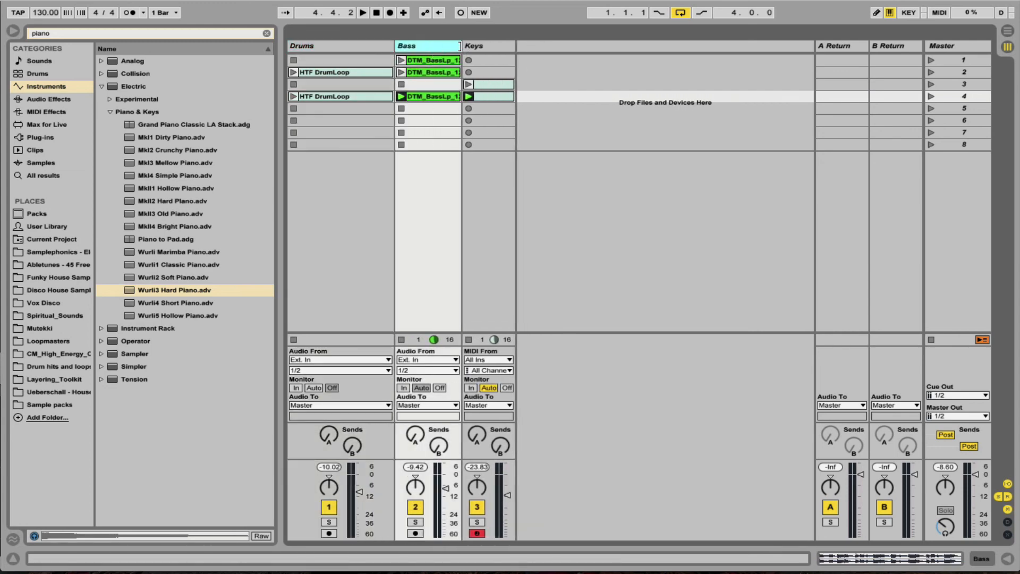
left_click_drag(460, 46, 676, 47)
left_click(559, 49)
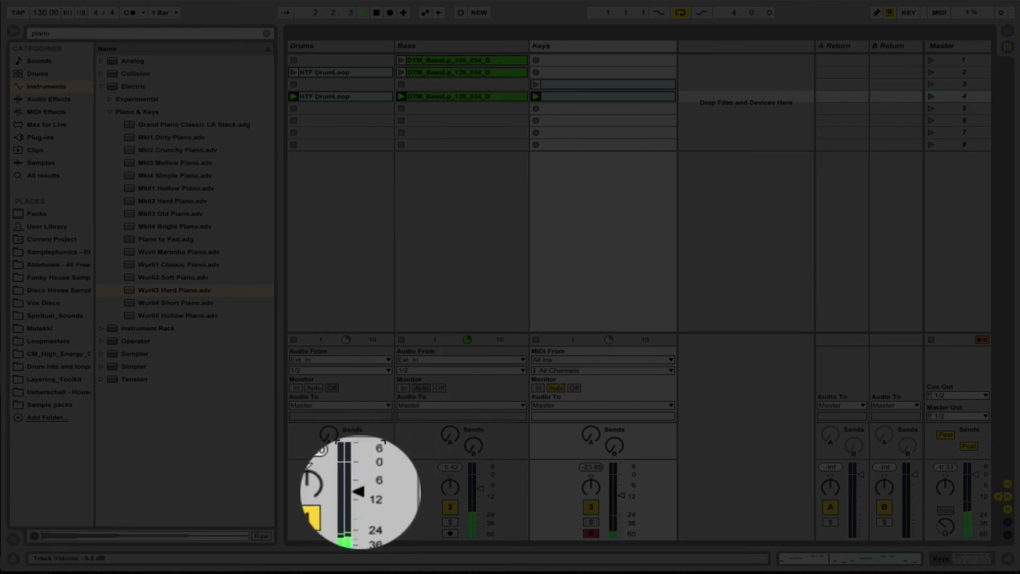
- Set the Drums track's volume to about -4.4 dB while scene 4 plays
mouse_move(359, 476)
left_mouse_down()
mouse_move(359, 493)
mouse_move(359, 483)
left_mouse_up()
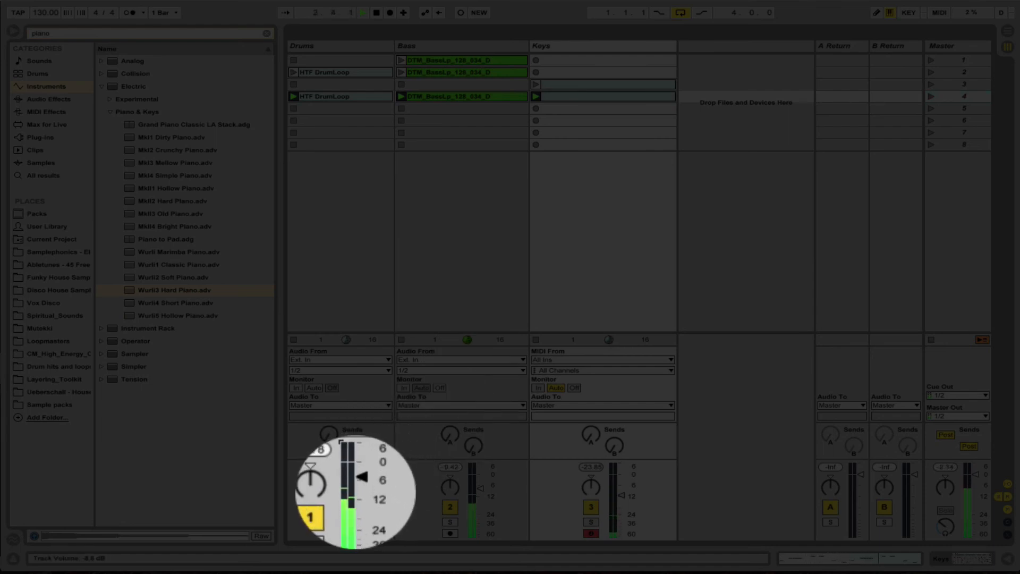
- Mute the Bass and Drums tracks and turn them back on, and briefly solo the Keys track during playback
left_click(451, 505)
left_click(328, 505)
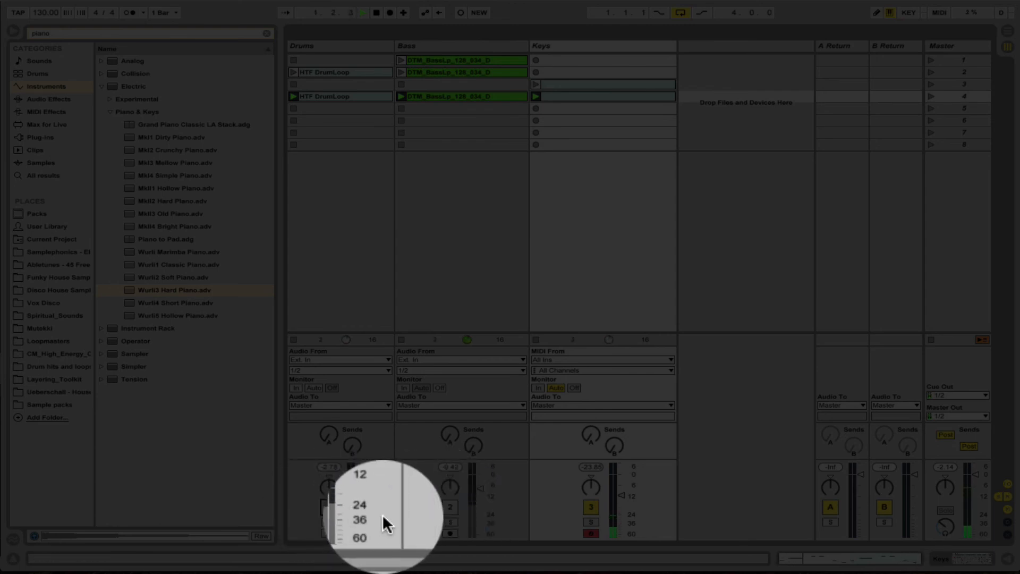
left_click(444, 508)
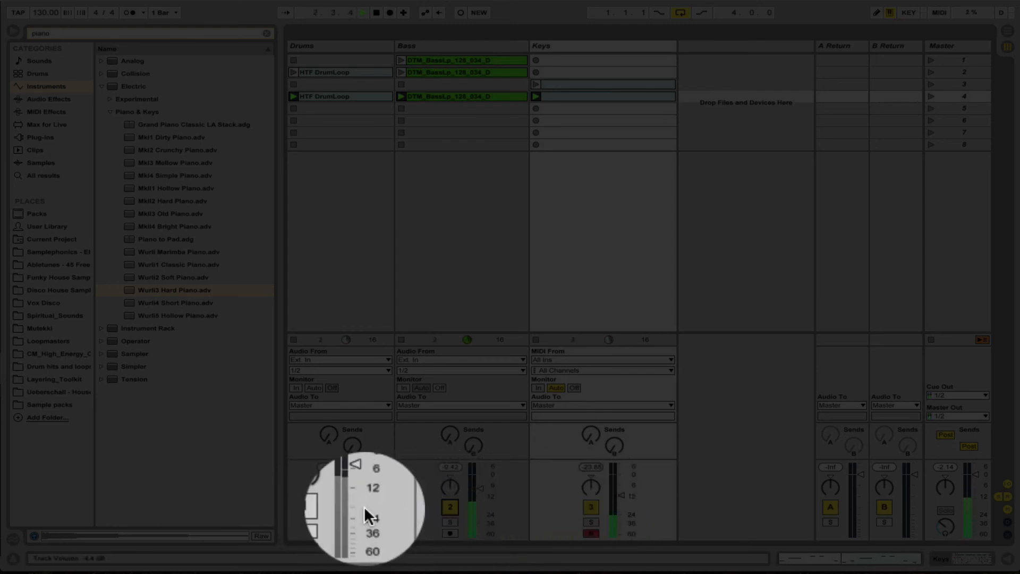
left_click(328, 507)
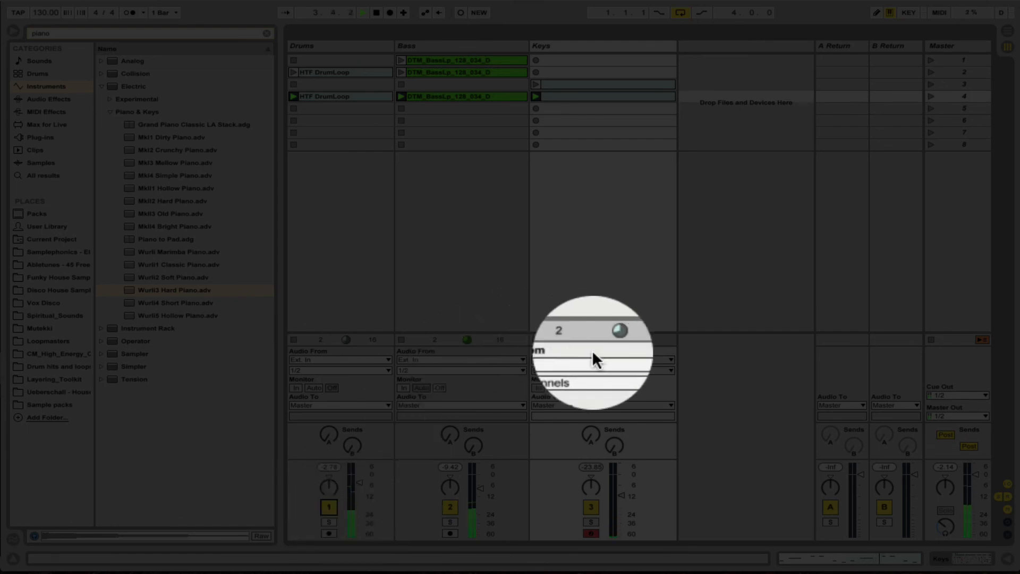
left_click(591, 514)
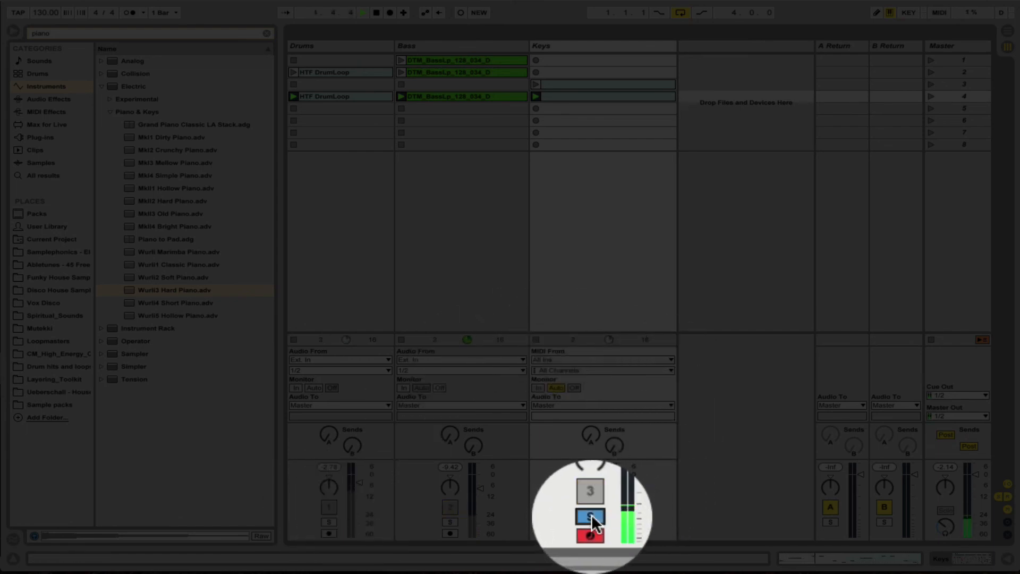
left_click(591, 514)
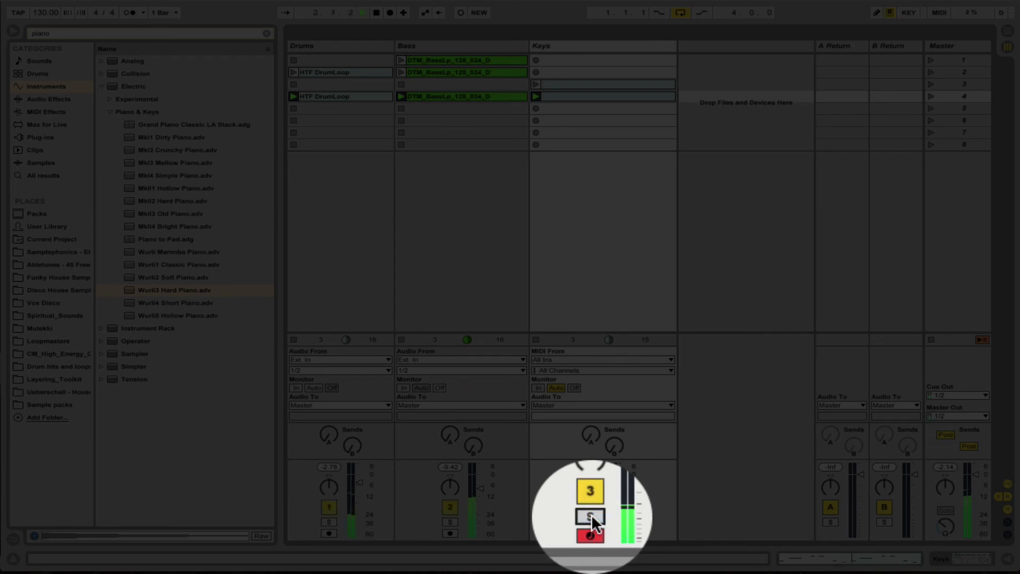